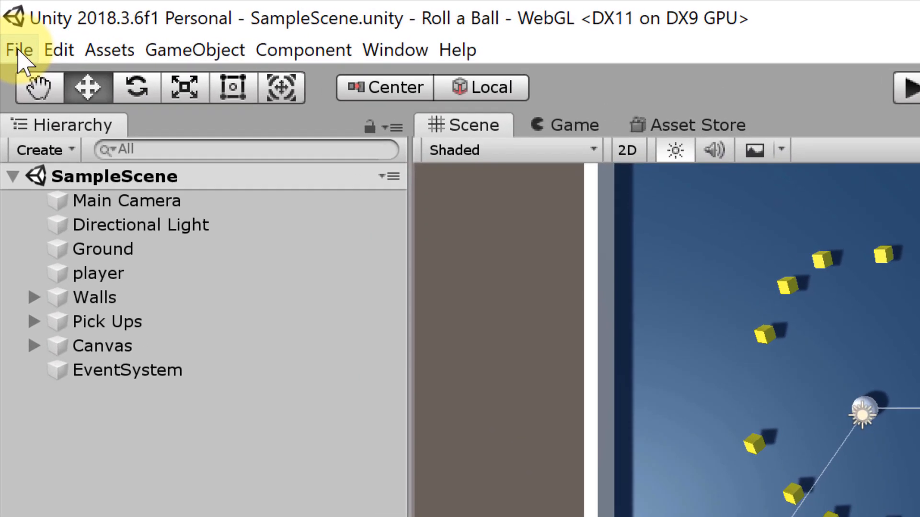
Step: Build the WebGL version of the game into the webdeploy2 folder on the Desktop, continuing without Unity services
left_click(20, 50)
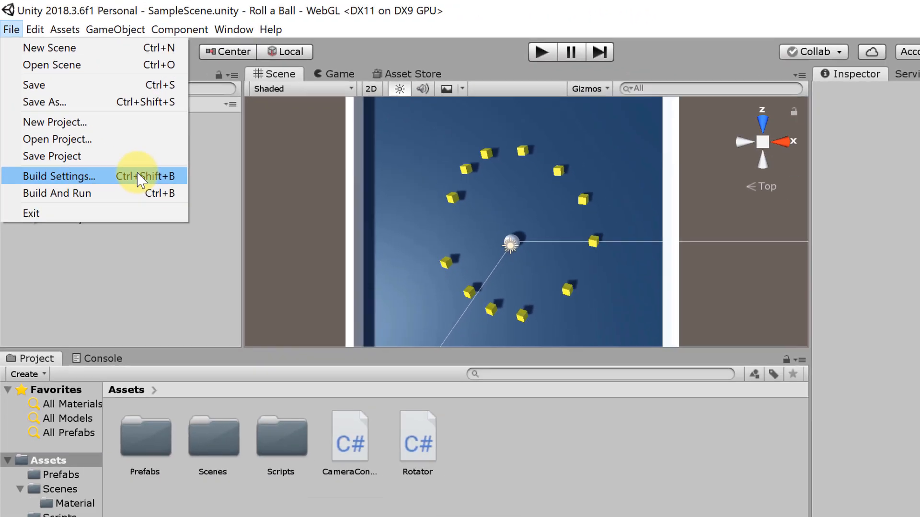
left_click(137, 176)
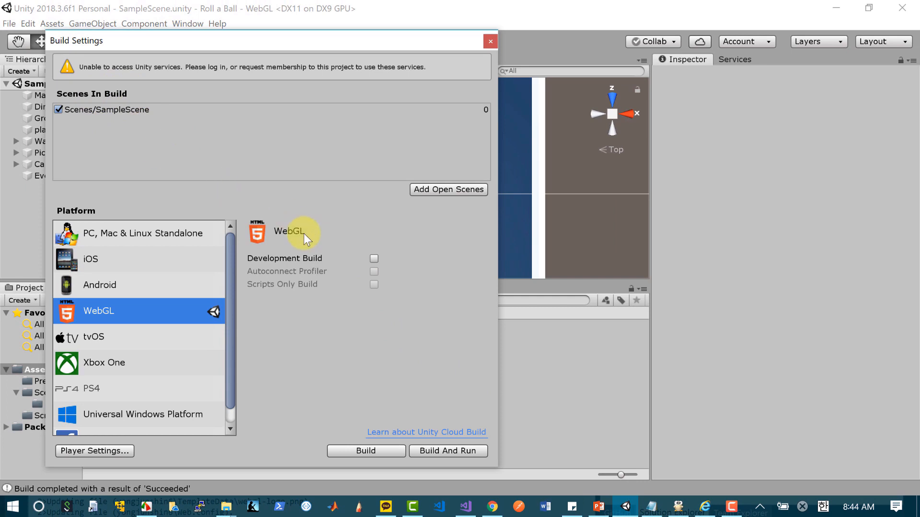
left_click(365, 451)
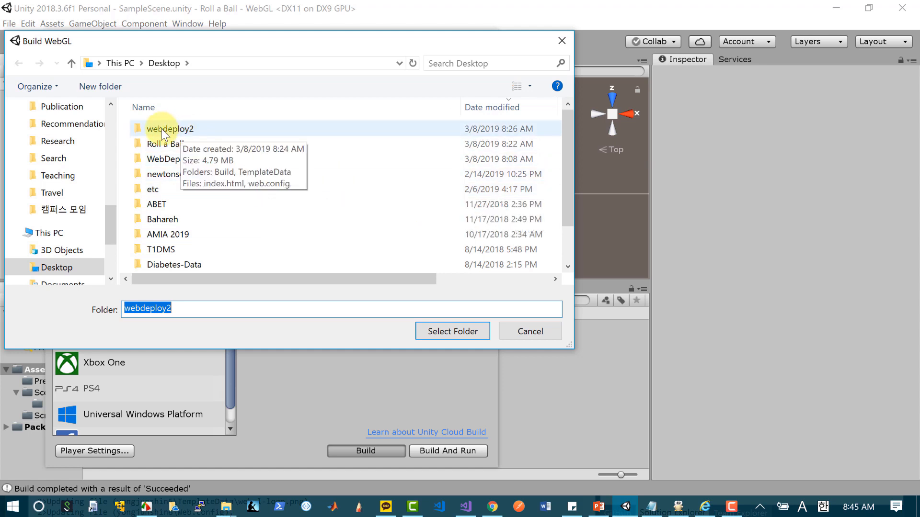
left_click(178, 131)
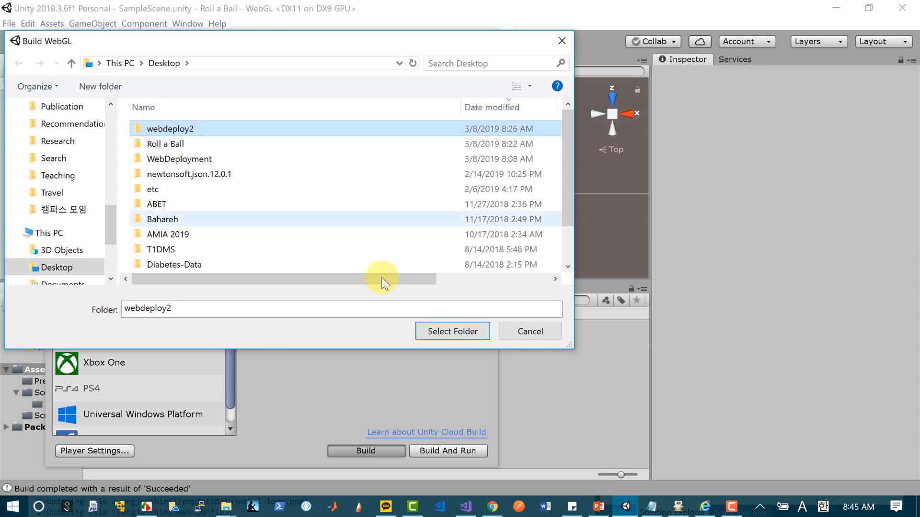
left_click(440, 330)
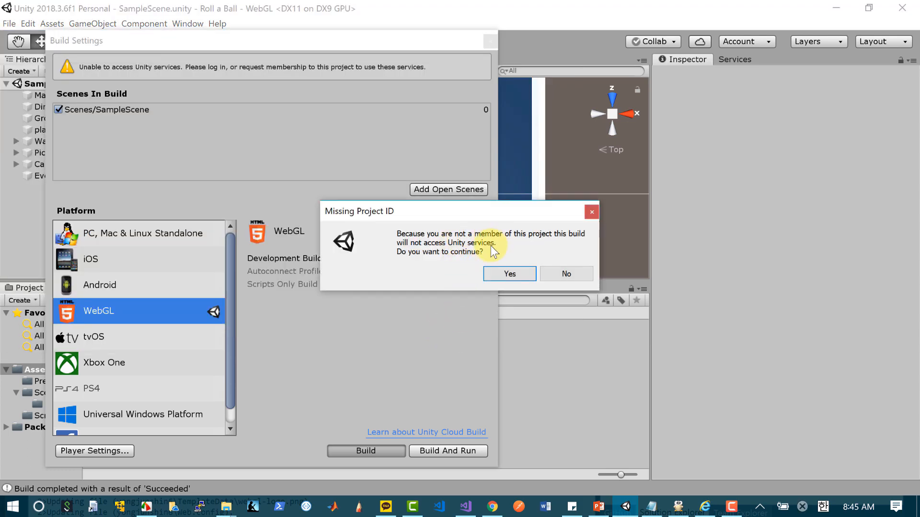
left_click(507, 273)
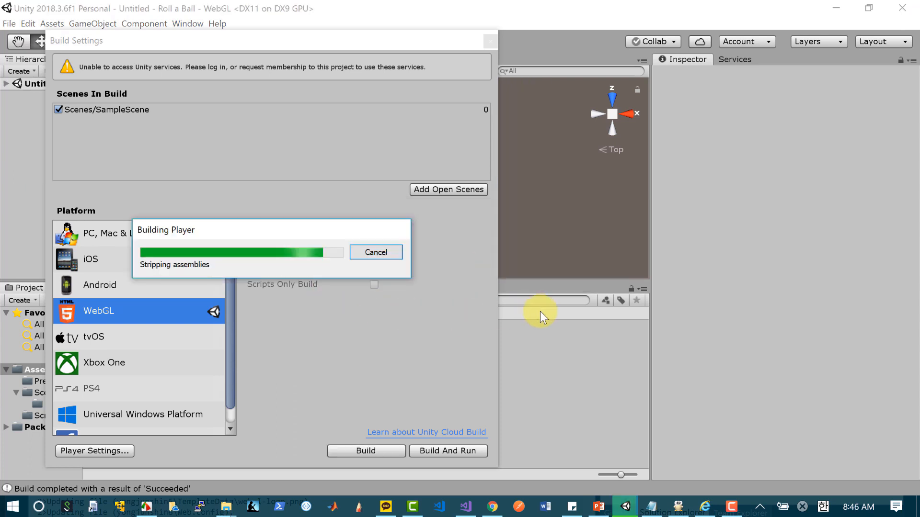
Step: Switch to Chrome to review the web.config instructions in the Unity-on-Azure hosting article, and check the build files in the webdeploy2 folder
left_click(493, 507)
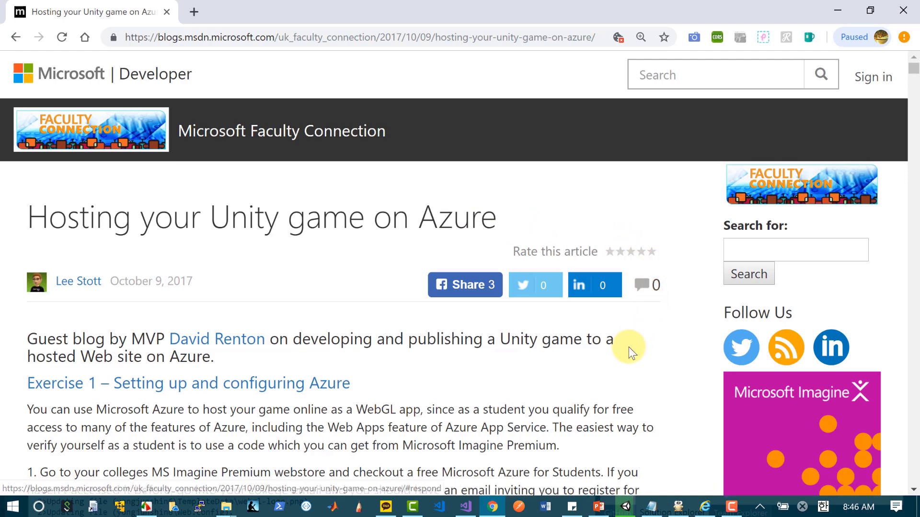
scroll(628, 347, "down", 5)
scroll(628, 346, "down", 15)
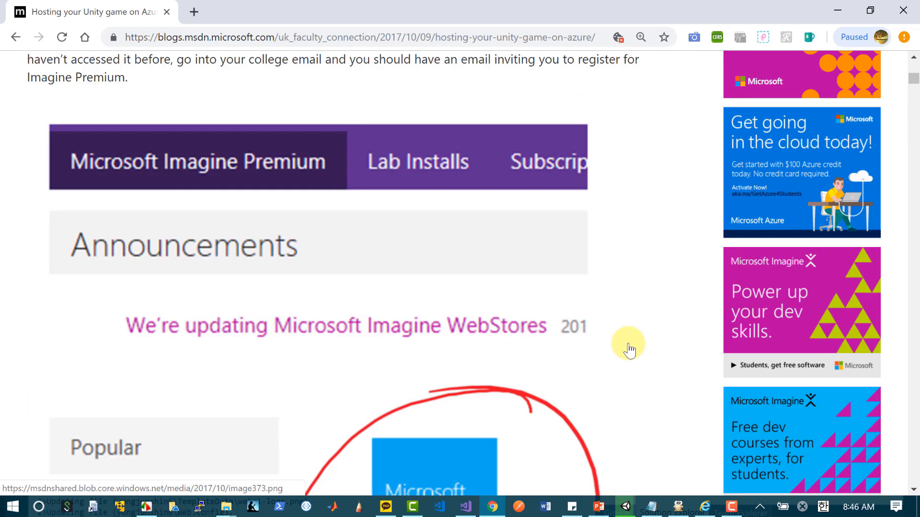
scroll(629, 343, "down", 20)
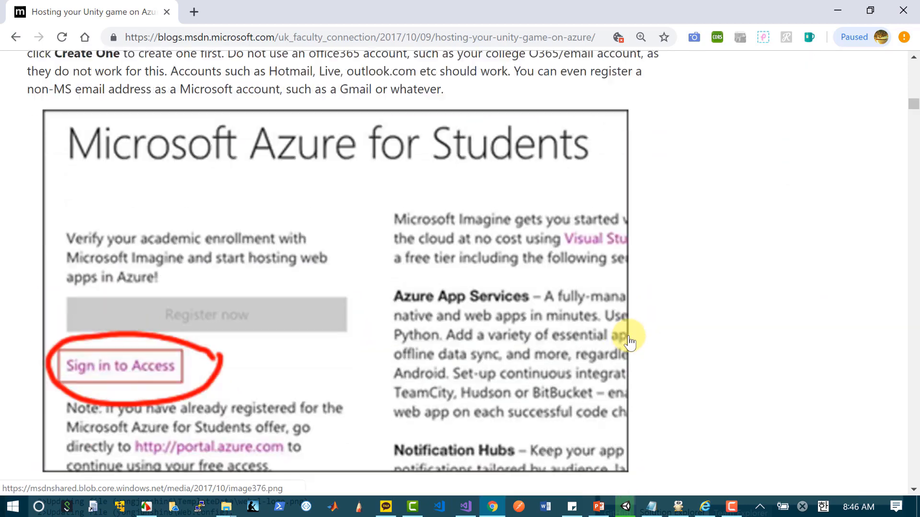
scroll(629, 335, "up", 5)
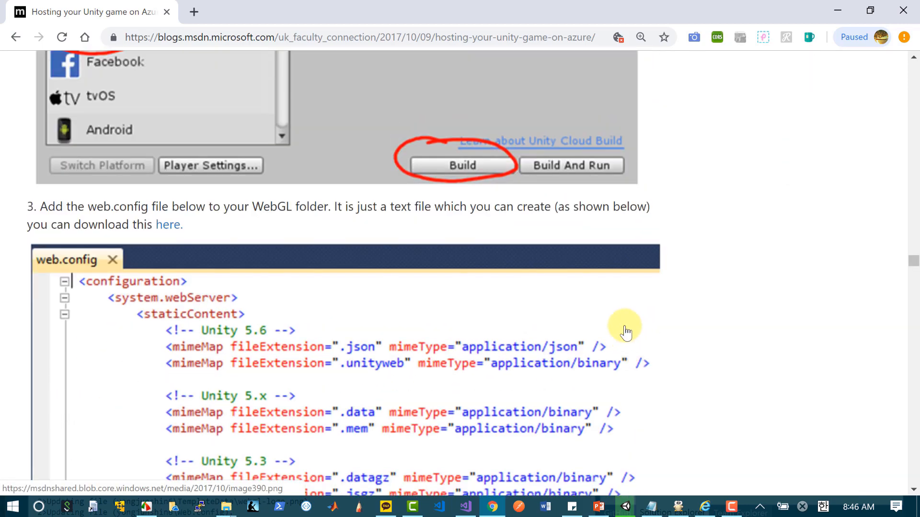
scroll(349, 283, "down", 2)
scroll(398, 292, "down", 2)
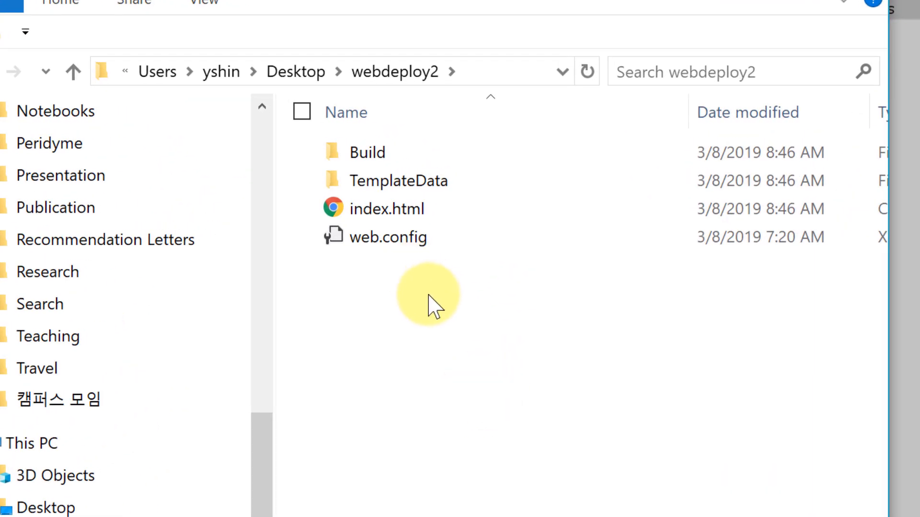
left_click(394, 208)
left_click(501, 314)
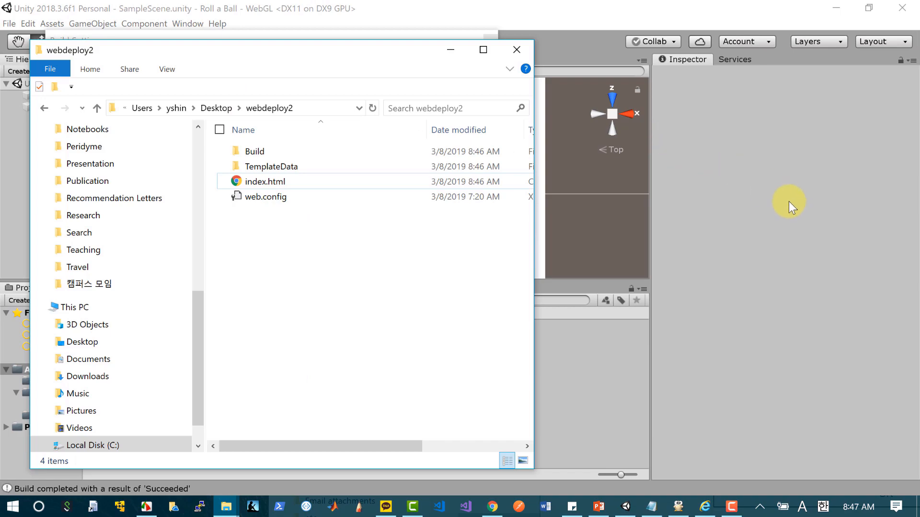
Step: Switch to Visual Studio and set up a new Visual C# ASP.NET Web Application (.NET Framework) project named RollABall
left_click(466, 506)
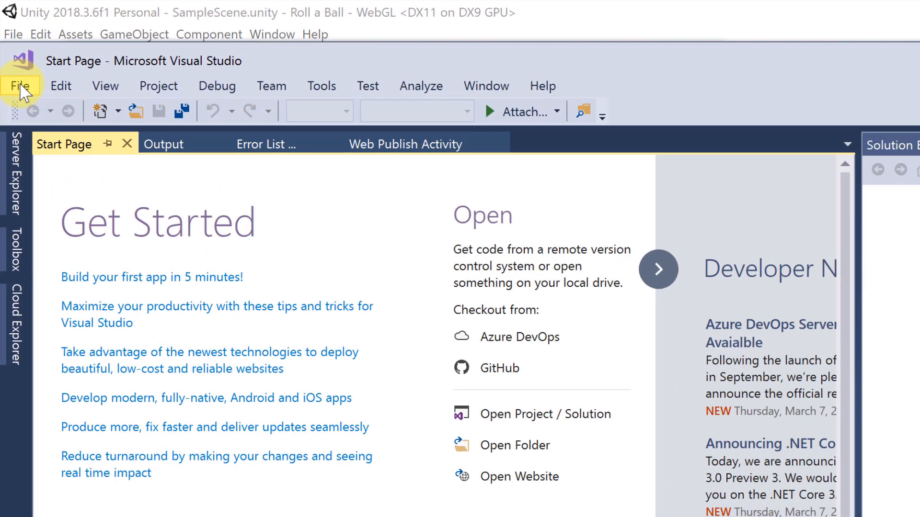
left_click(14, 60)
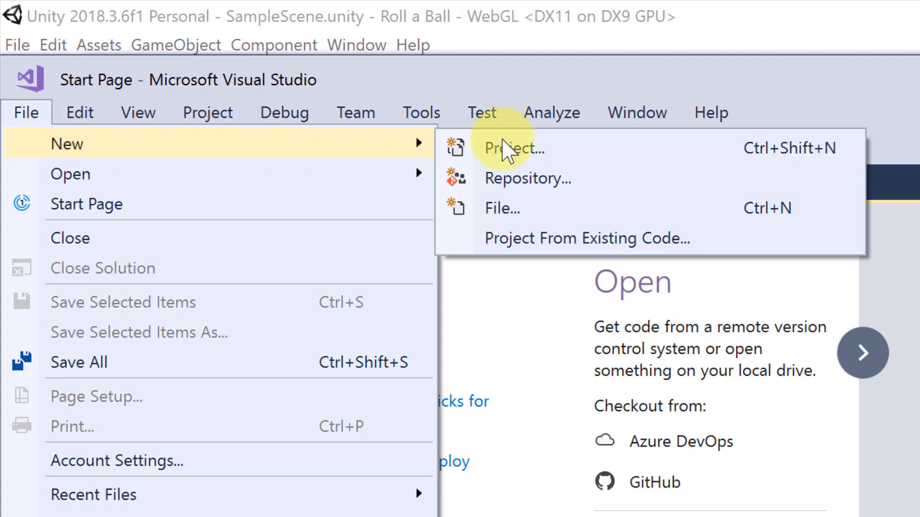
left_click(558, 149)
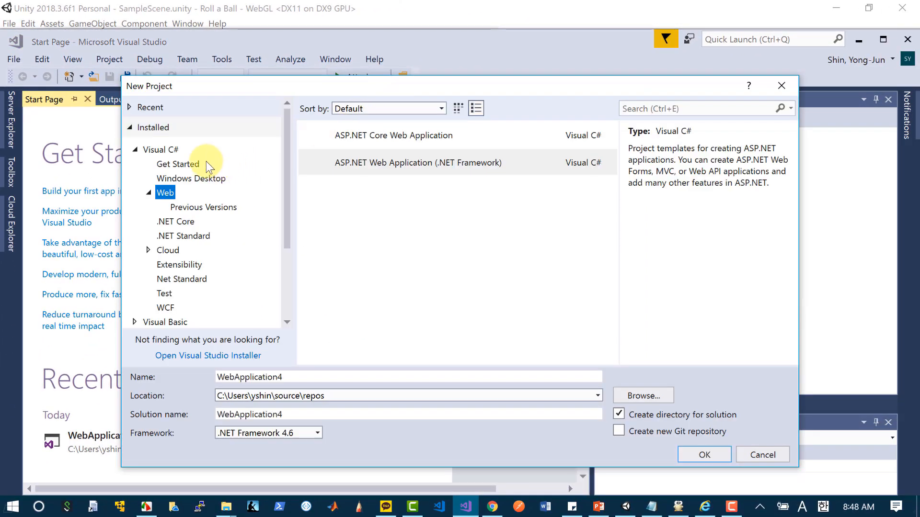
left_click(163, 150)
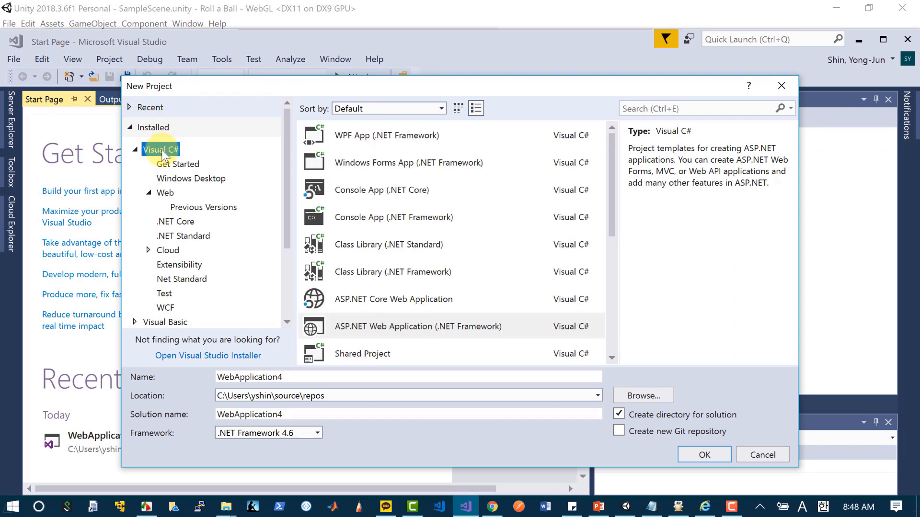
left_click(164, 193)
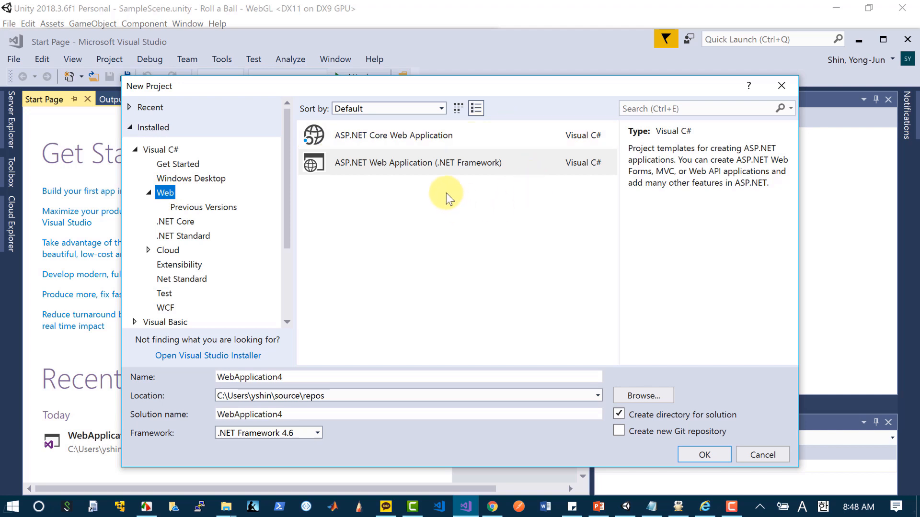
left_click(461, 164)
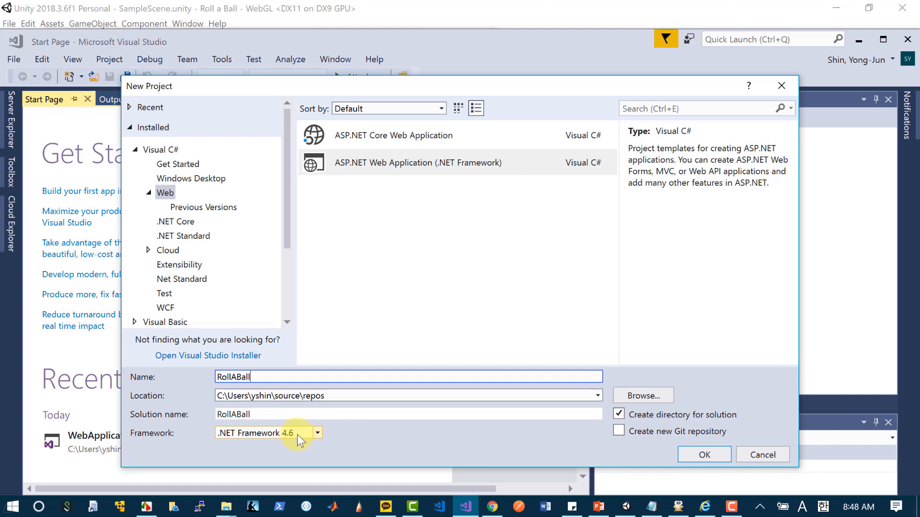
Step: Target .NET Framework 4.6 and create the RollABall project from the Empty template
left_click(316, 433)
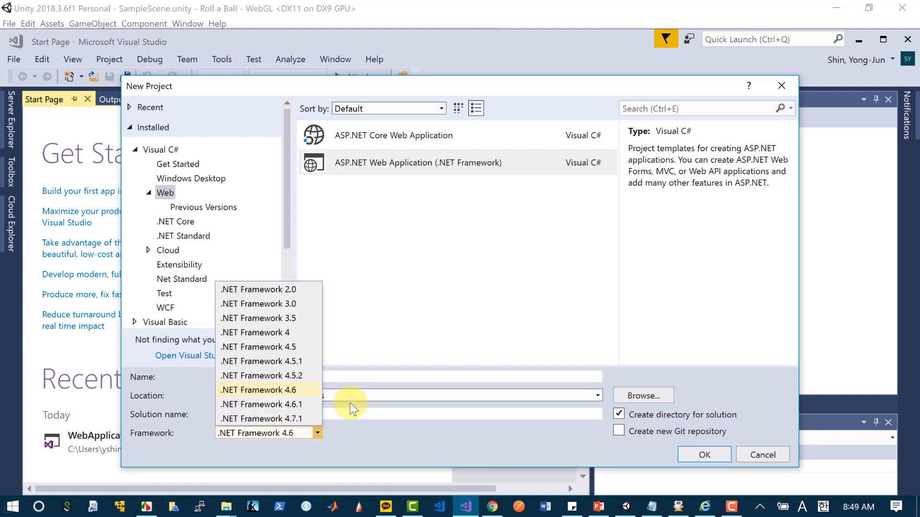
left_click(304, 391)
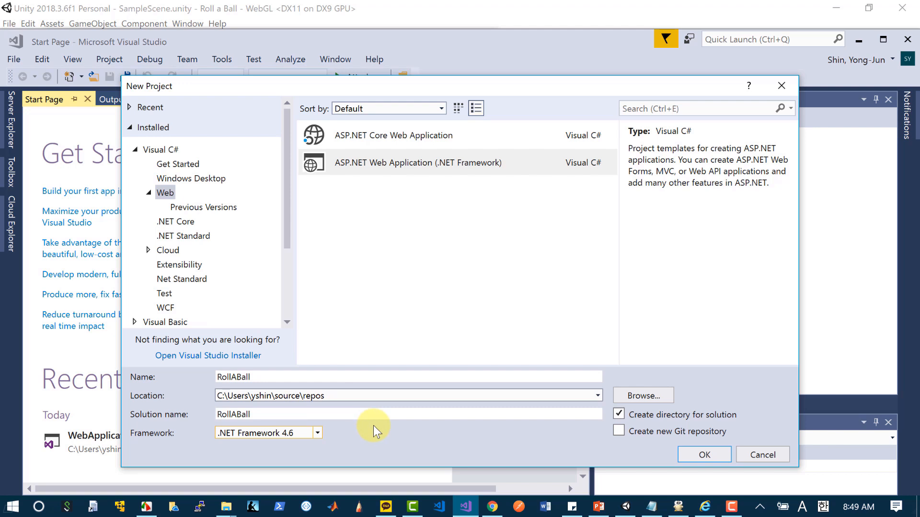
left_click(710, 457)
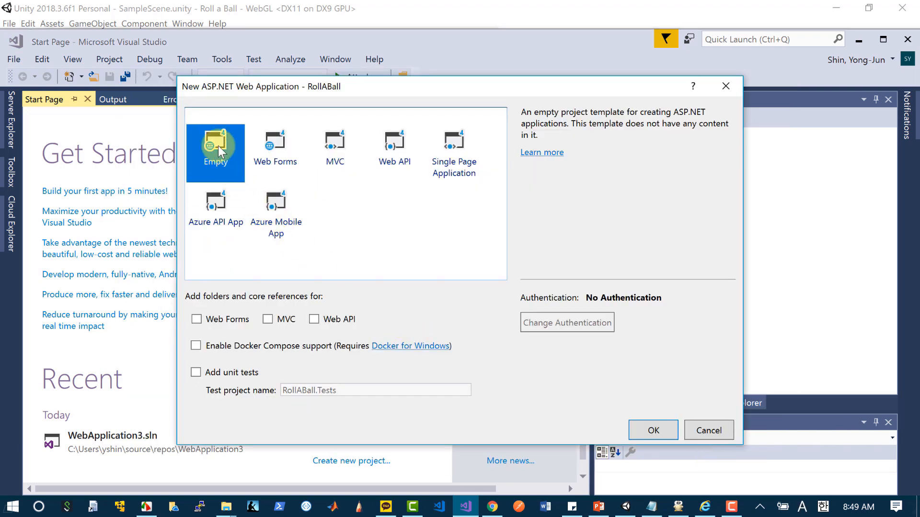
left_click(645, 430)
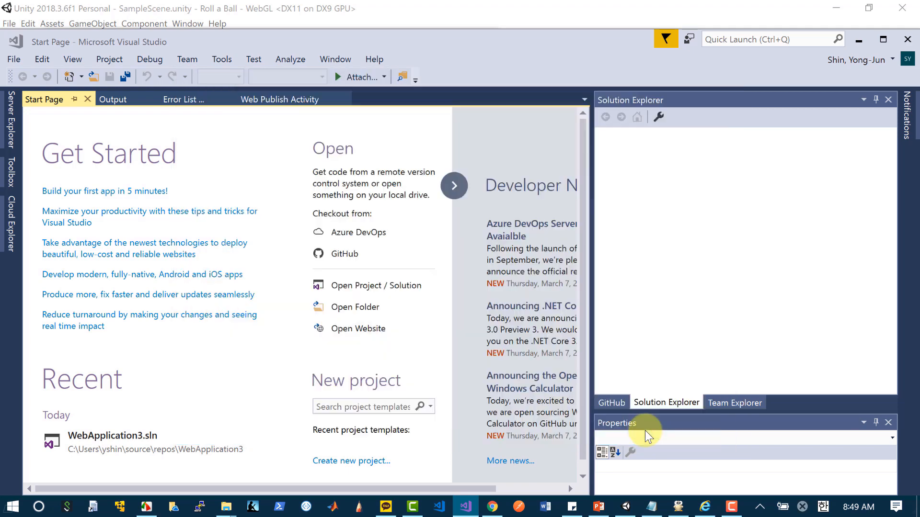
Step: Switch to File Explorer and copy Build, TemplateData, index.html and web.config from the webdeploy2 folder
left_click(883, 39)
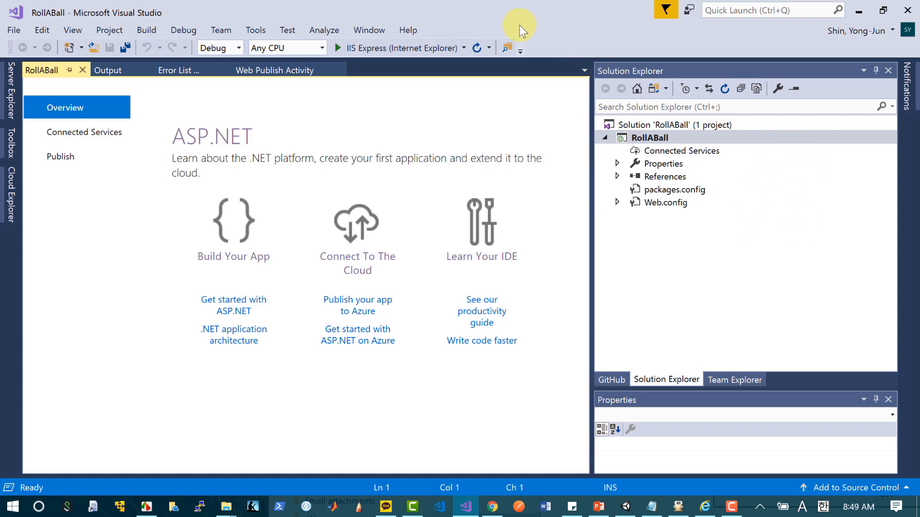
left_click_drag(472, 11, 512, 169)
left_click(474, 55)
left_click_drag(302, 257, 262, 142)
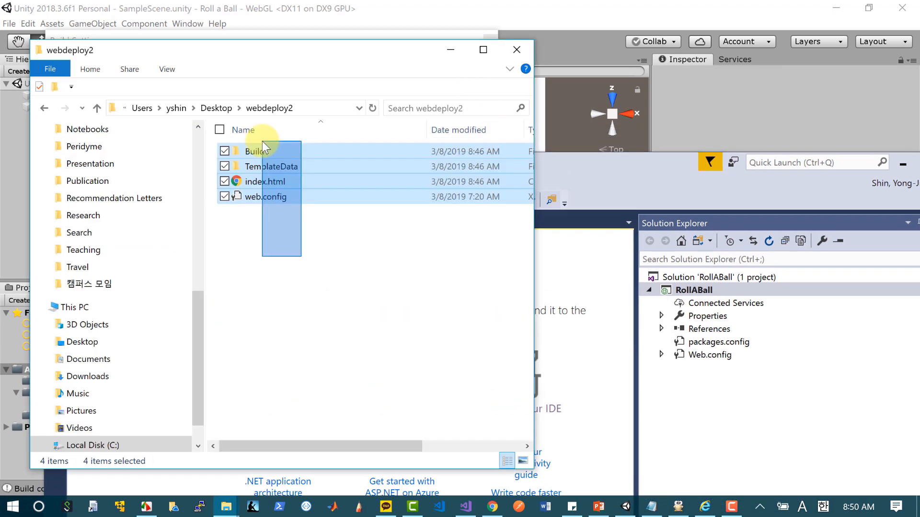
right_click(312, 173)
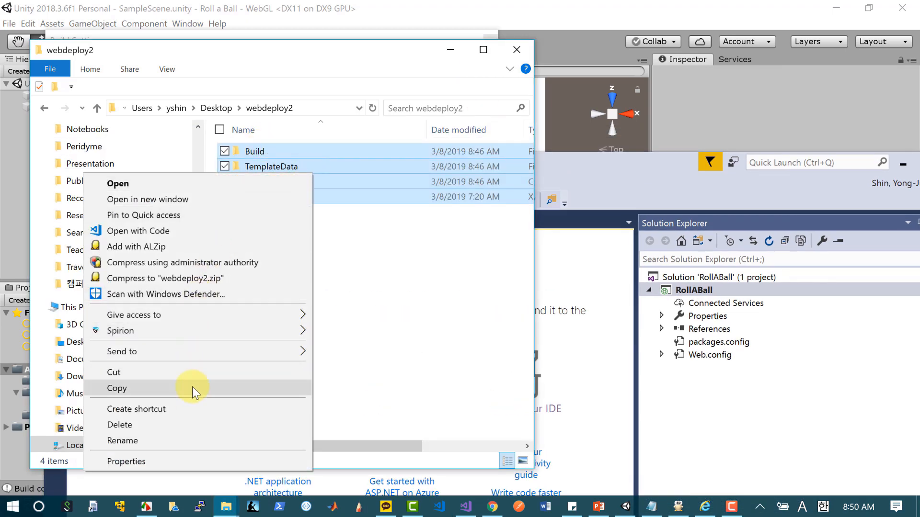
left_click(196, 386)
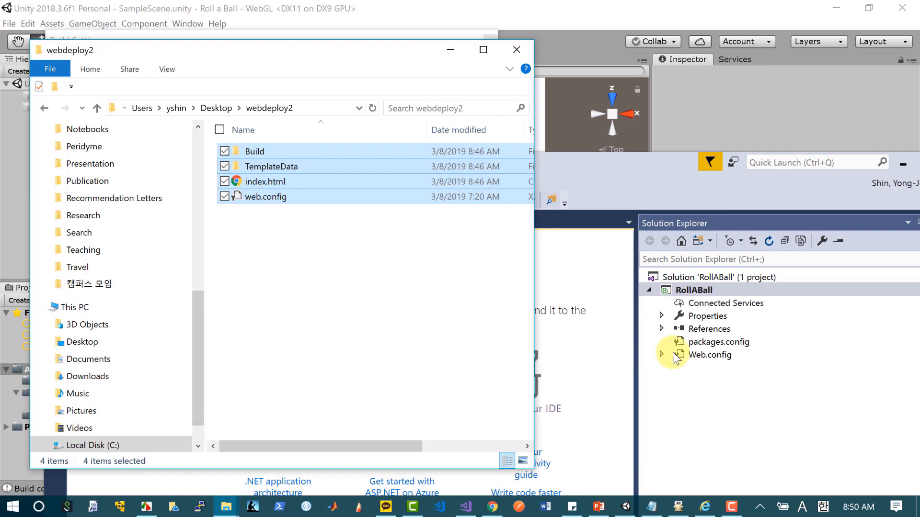
Step: Paste the copied build files into the RollABall project in Visual Studio, replacing existing files for all items
left_click_drag(594, 156, 501, 60)
left_click(835, 67)
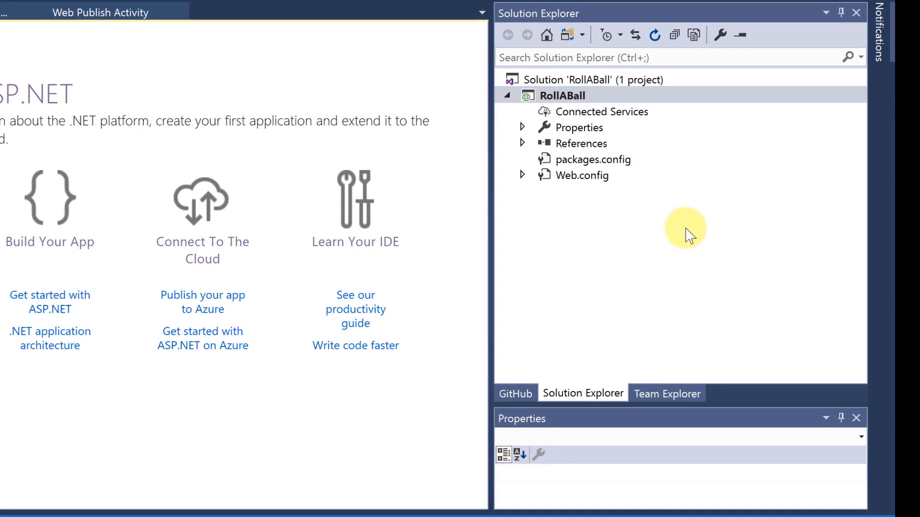
left_click(752, 252)
right_click(687, 234)
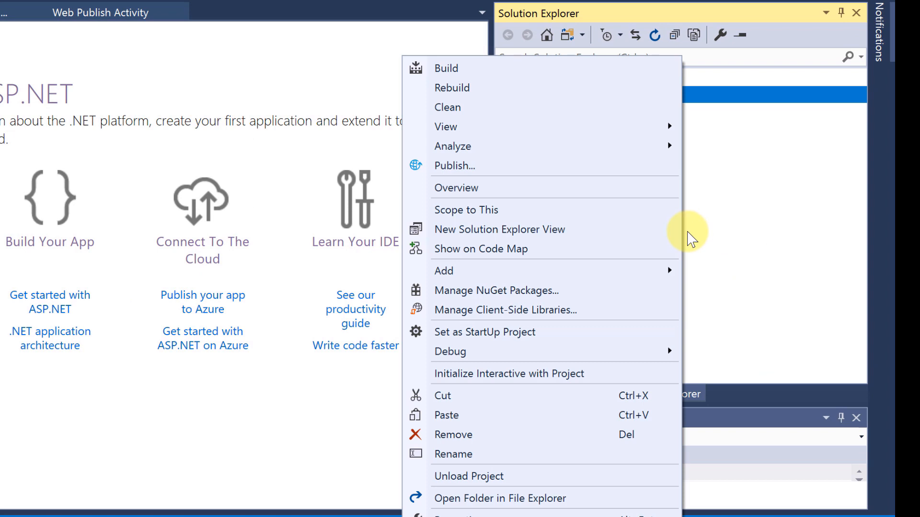
left_click(528, 422)
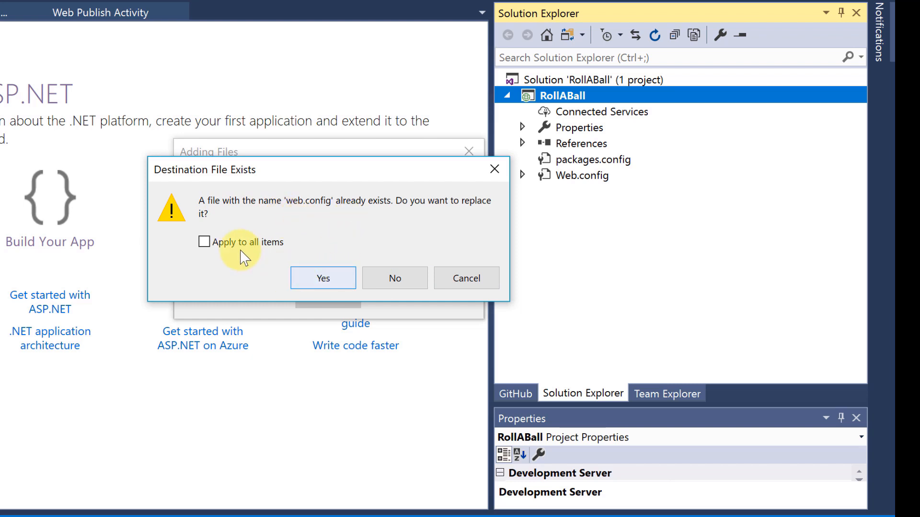
left_click(205, 242)
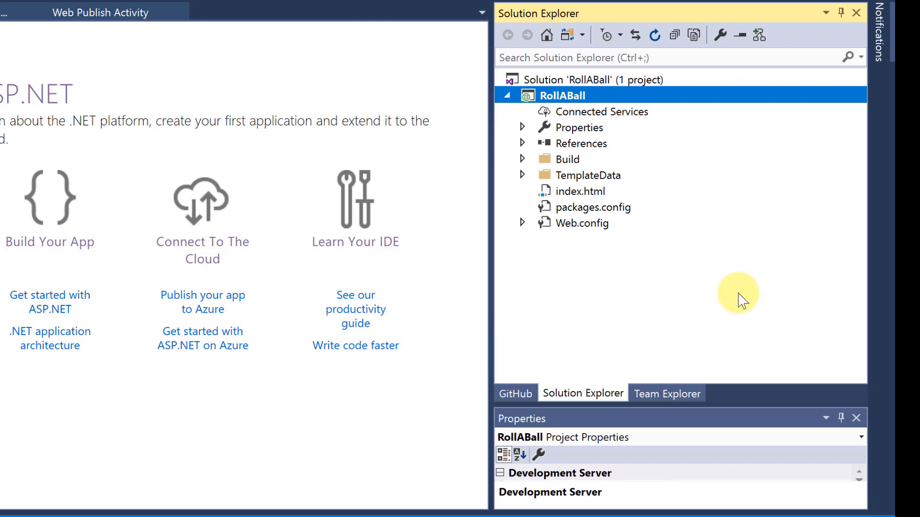
Step: Open the publish setup for the RollABall project and choose to create a new Azure App Service as the target
right_click(639, 100)
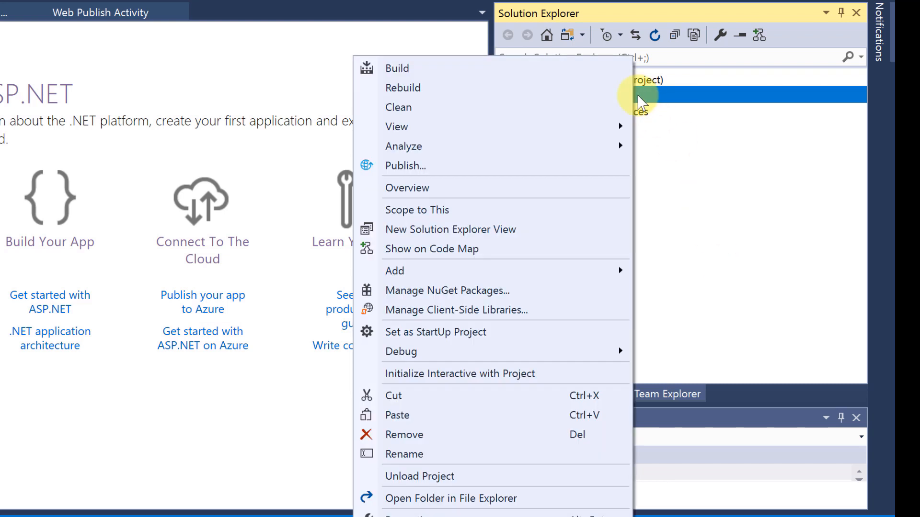
left_click(758, 231)
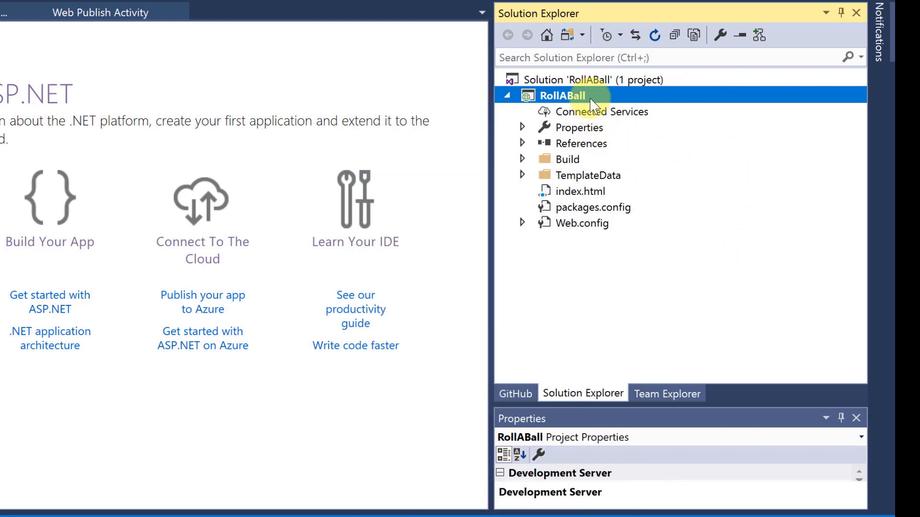
right_click(577, 102)
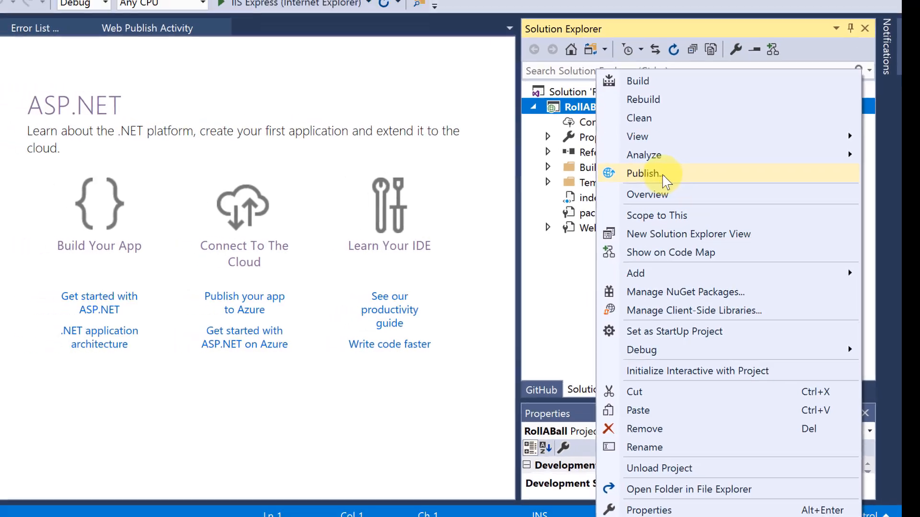
left_click(665, 181)
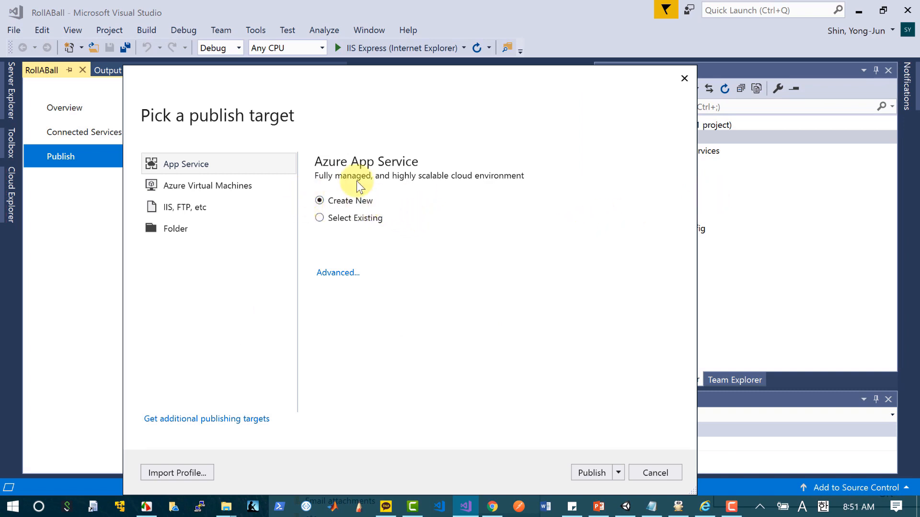
left_click(320, 201)
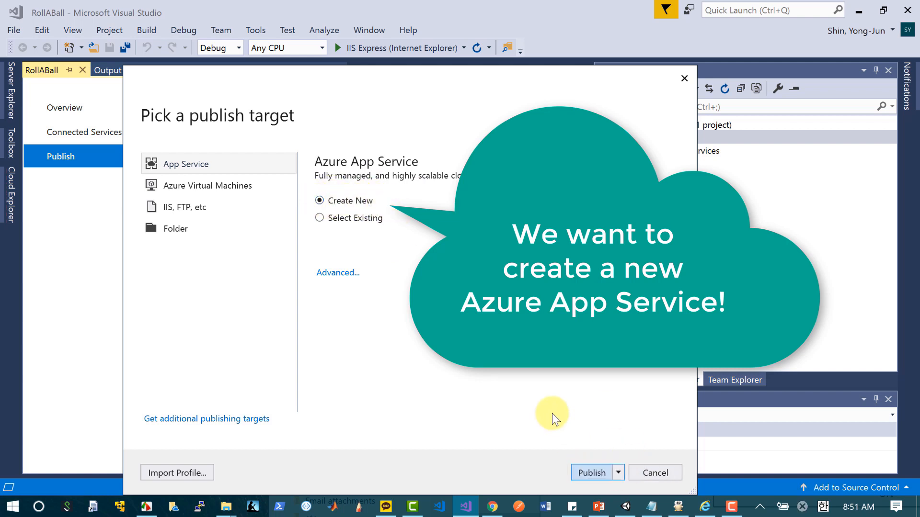
Step: Create the App Service RollABall2 in the test (eastus) resource group and publish the project to it
left_click(591, 473)
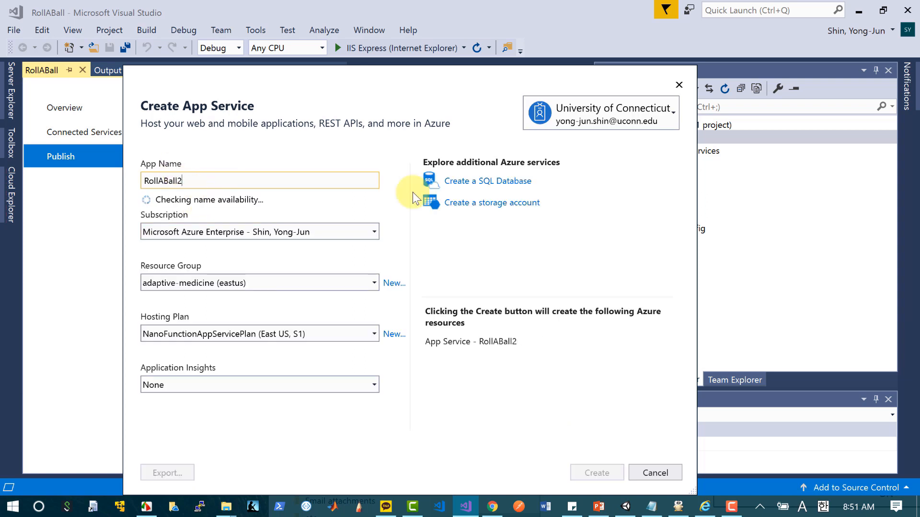
key("BackSpace")
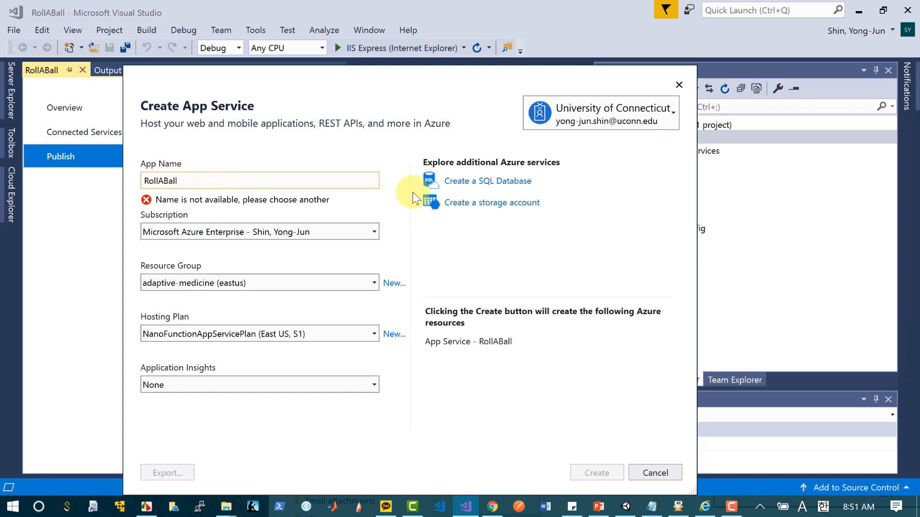
type("2")
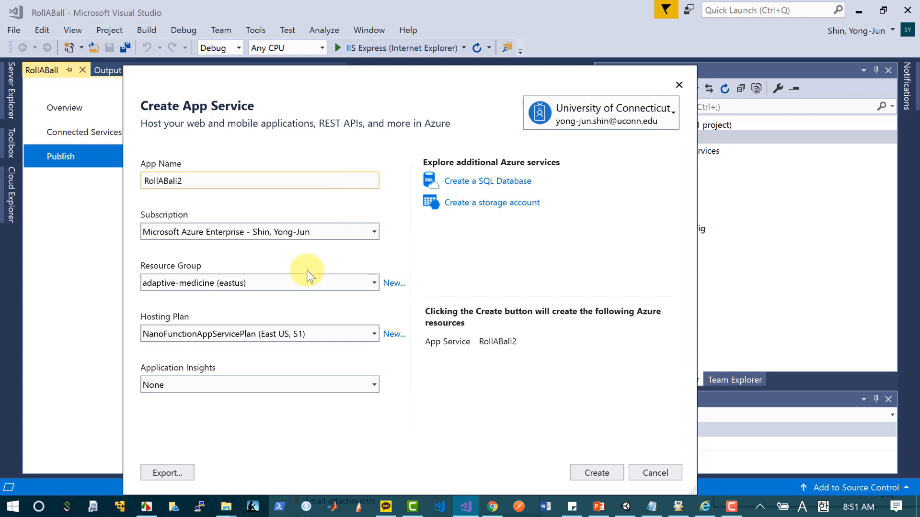
left_click(375, 283)
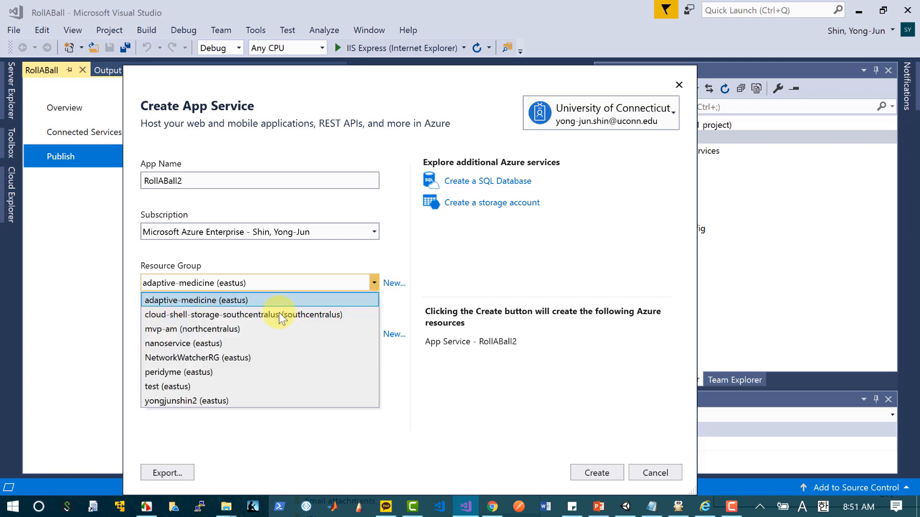
left_click(273, 386)
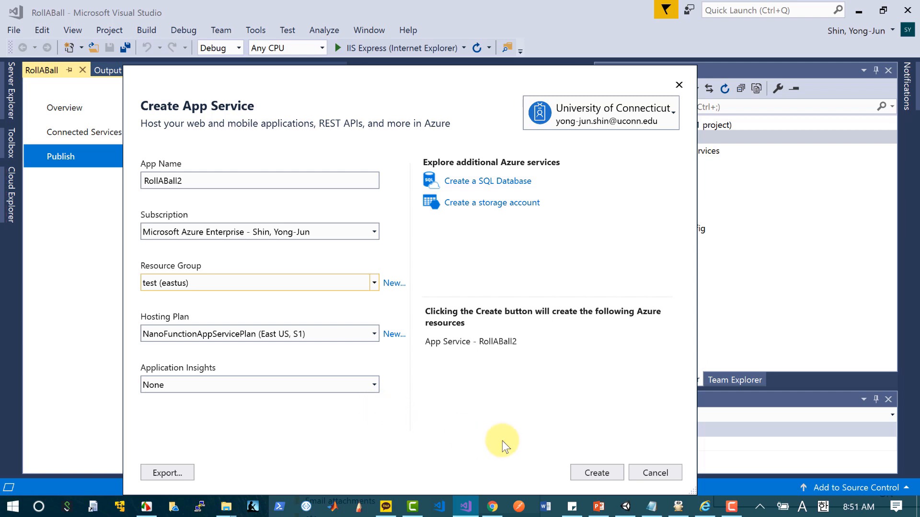
left_click(585, 474)
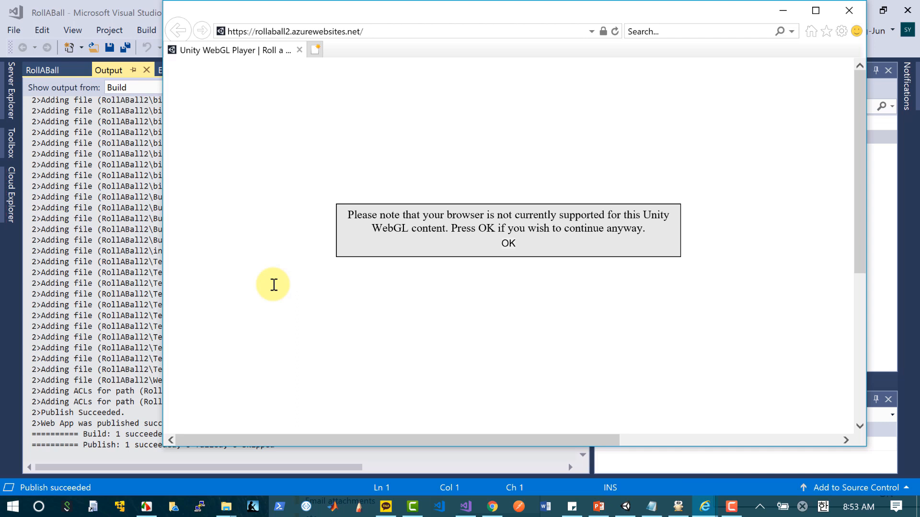
left_click_drag(369, 10, 330, 44)
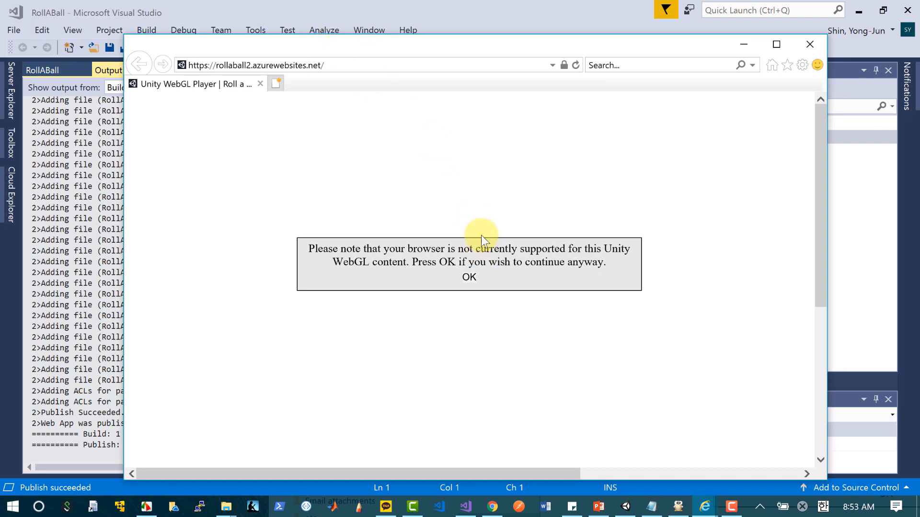
left_click(334, 65)
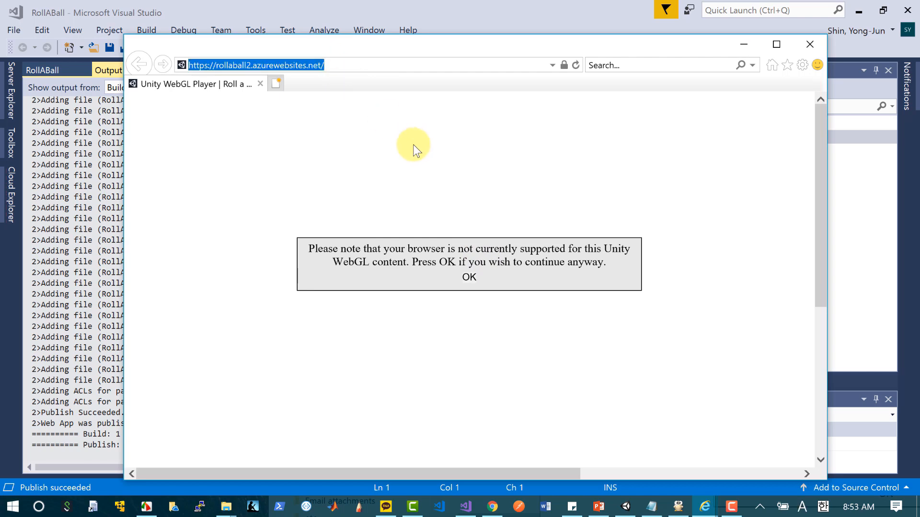
left_click(492, 507)
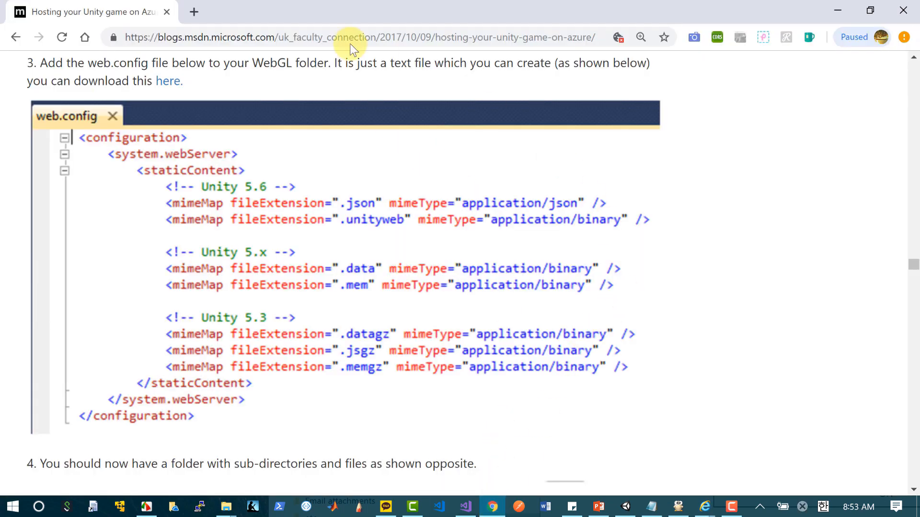
left_click(194, 11)
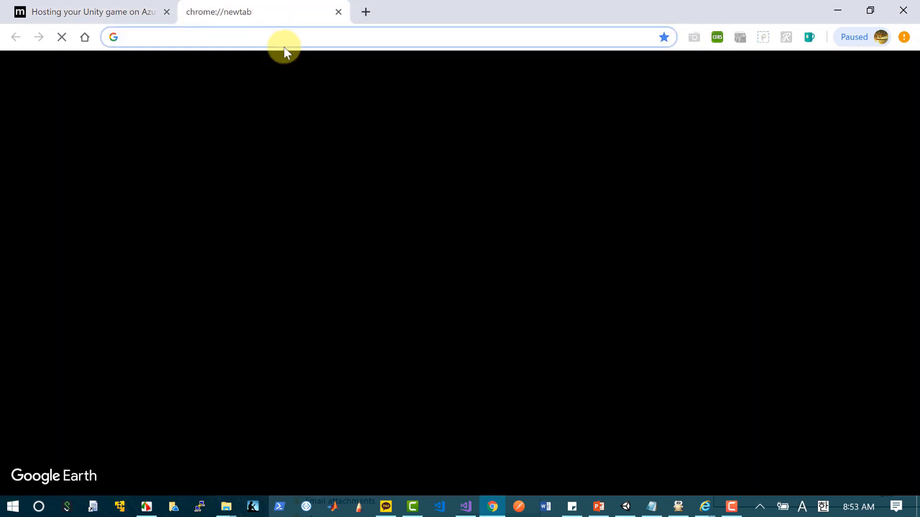
key("ctrl+v")
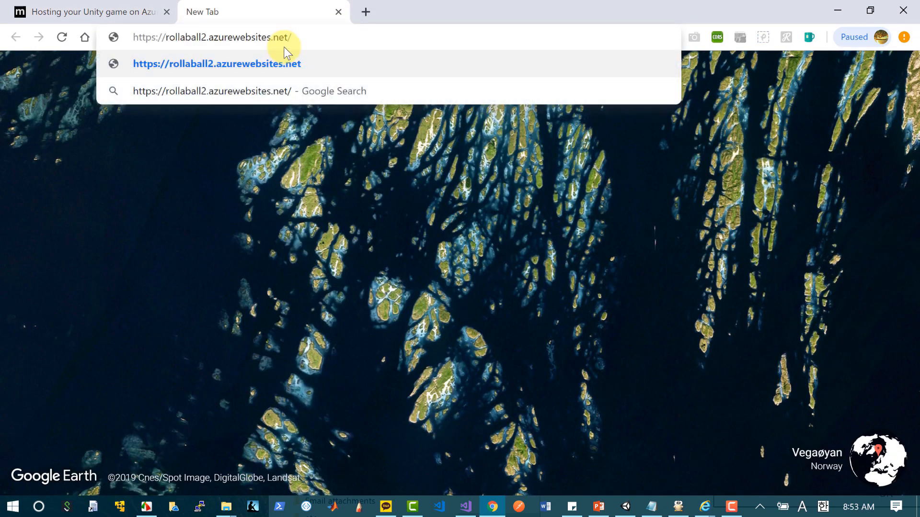
key("Return")
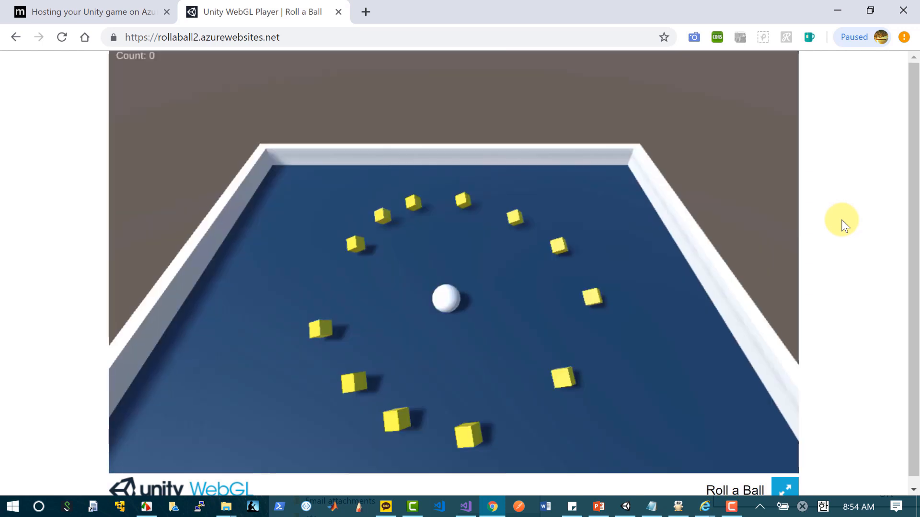
Step: Test the published Roll a Ball game in full screen by rolling the ball around to collect cubes
left_click(789, 492)
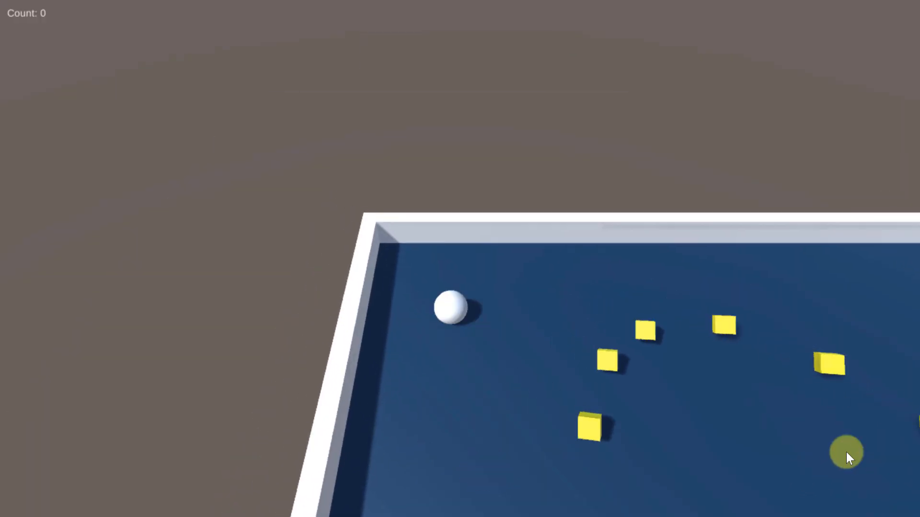
key("Down")
key("Right")
key("Right")
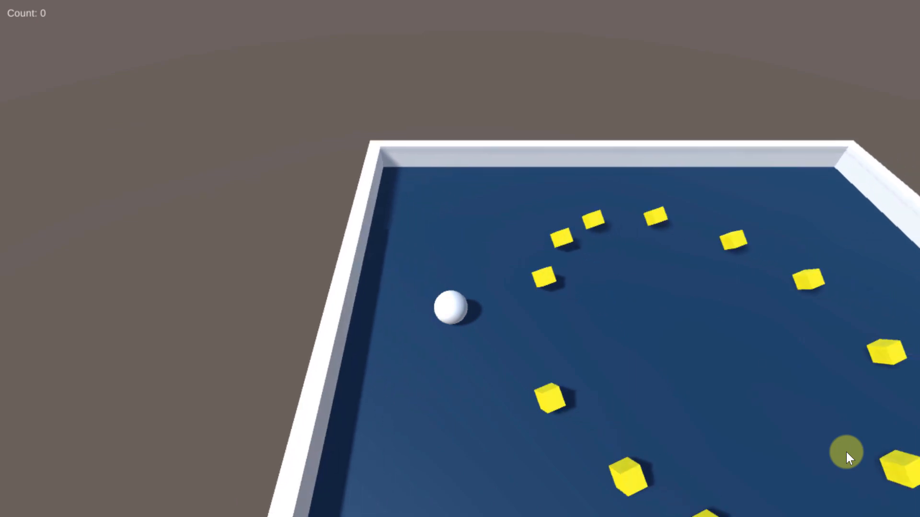
key("Left")
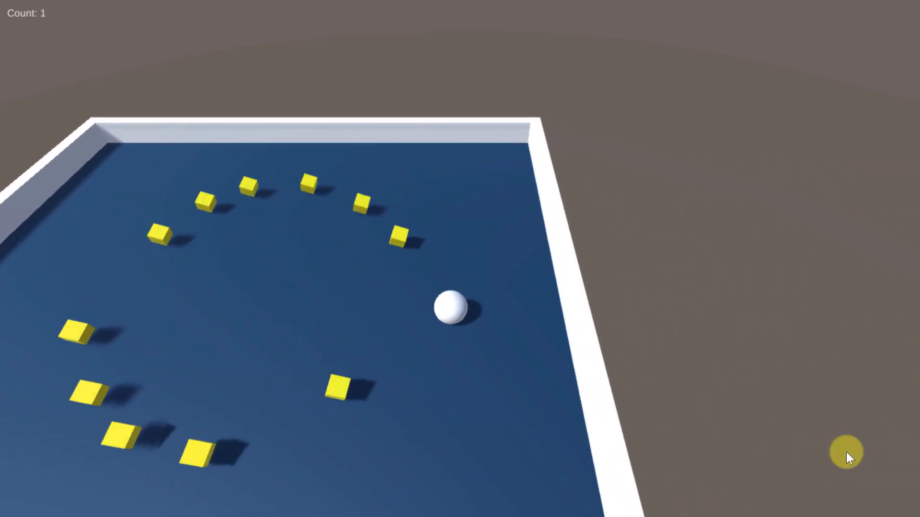
key("Right")
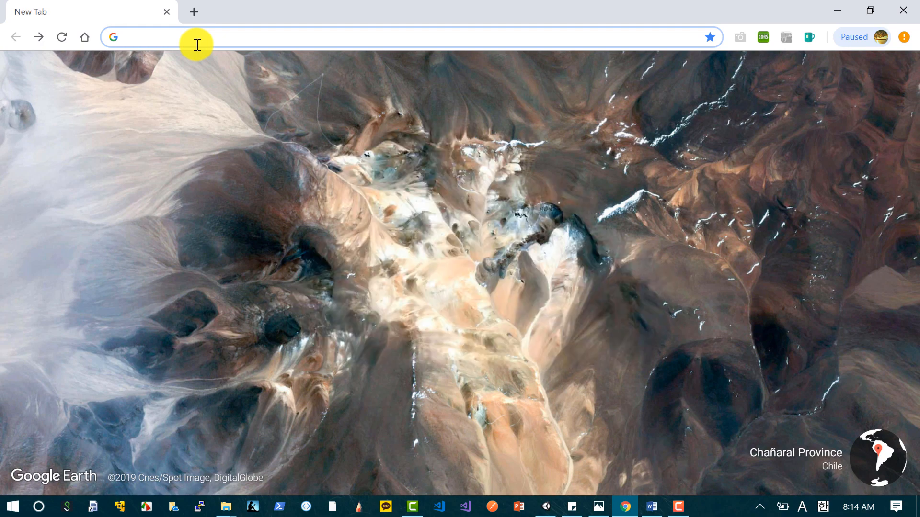
Step: Go to the GitHub website and sign in with the saved account credentials
type("github")
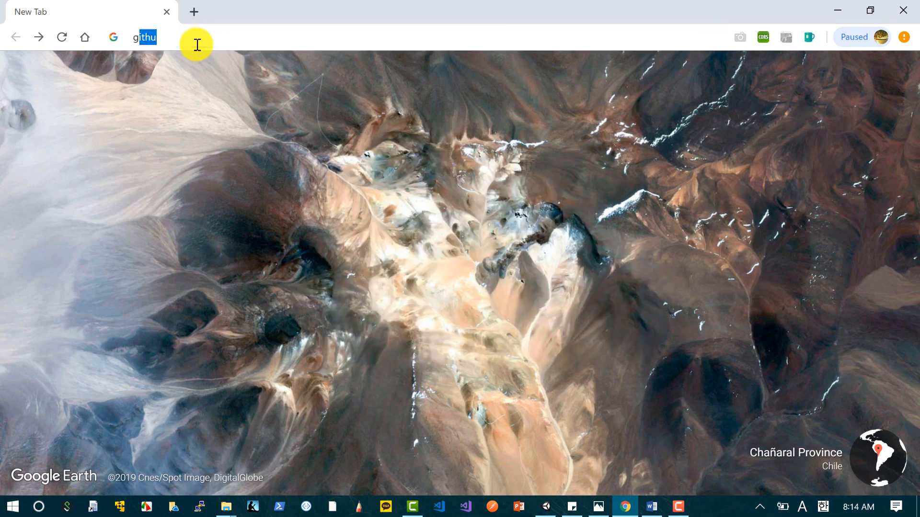
key("Return")
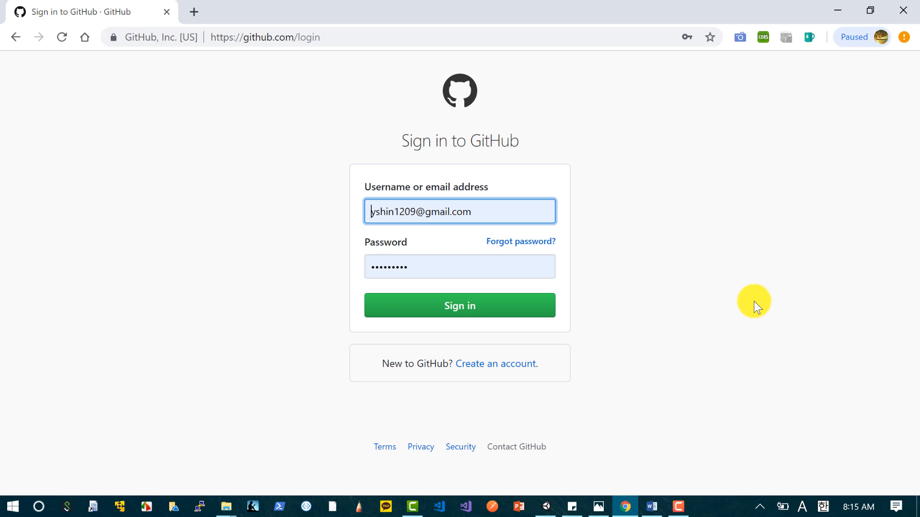
left_click(496, 306)
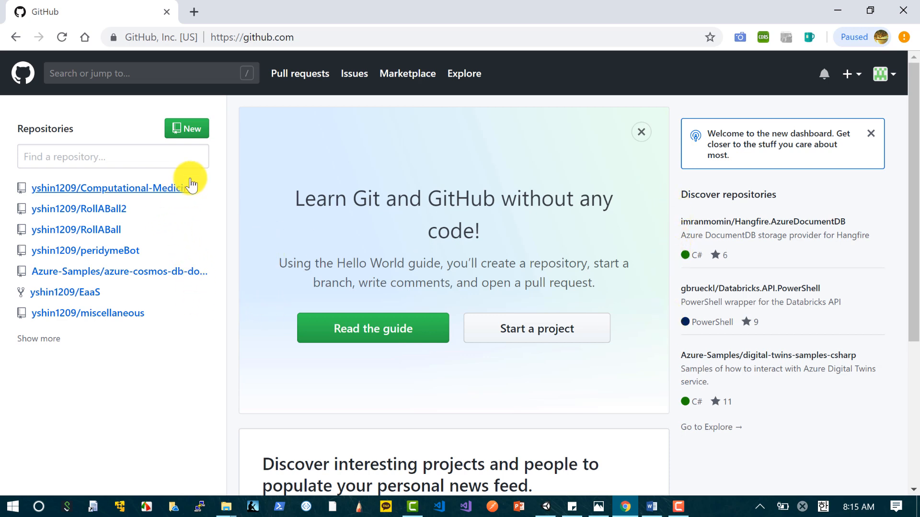
Step: Start a new public repository named RollABall3 and set it to be initialized with a README
left_click(188, 129)
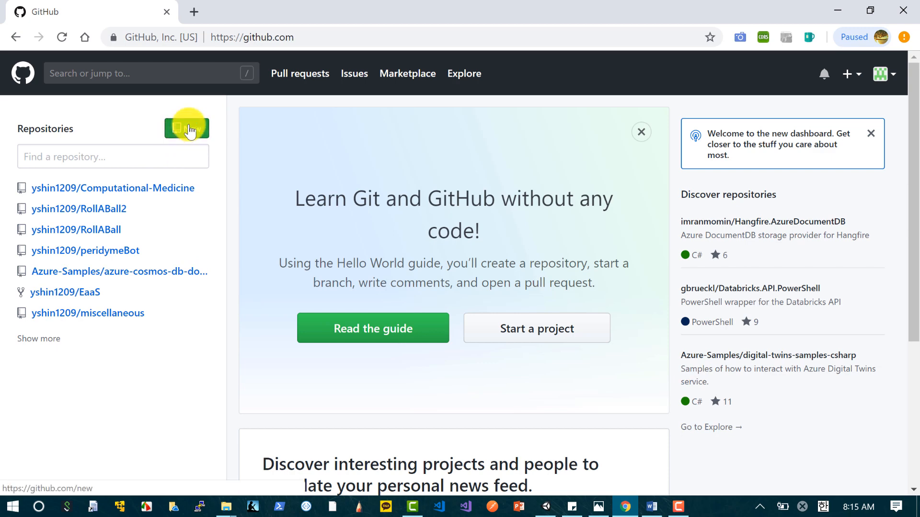
left_click(435, 232)
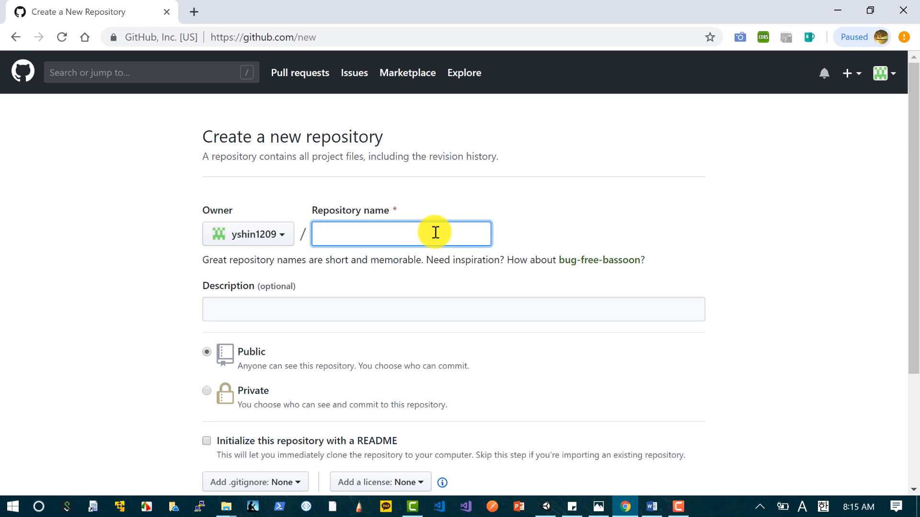
type("RollABall")
type("3")
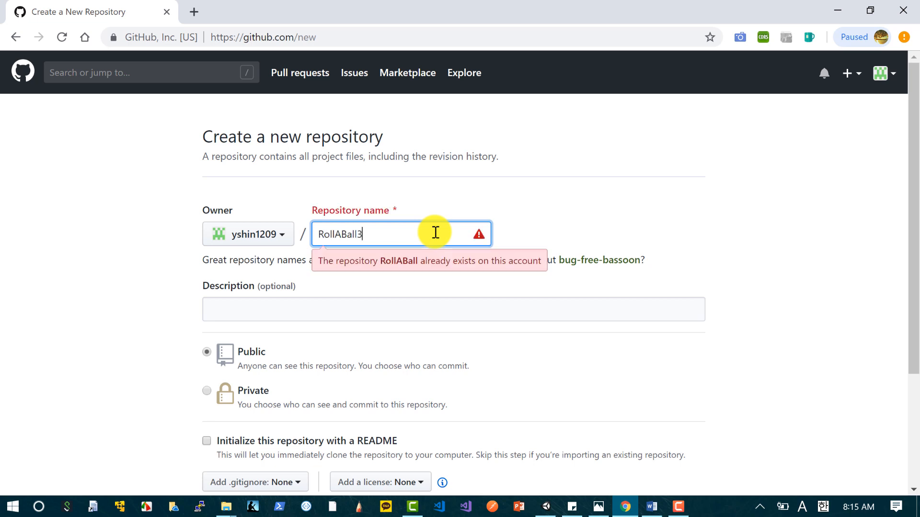
scroll(578, 333, "down", 1)
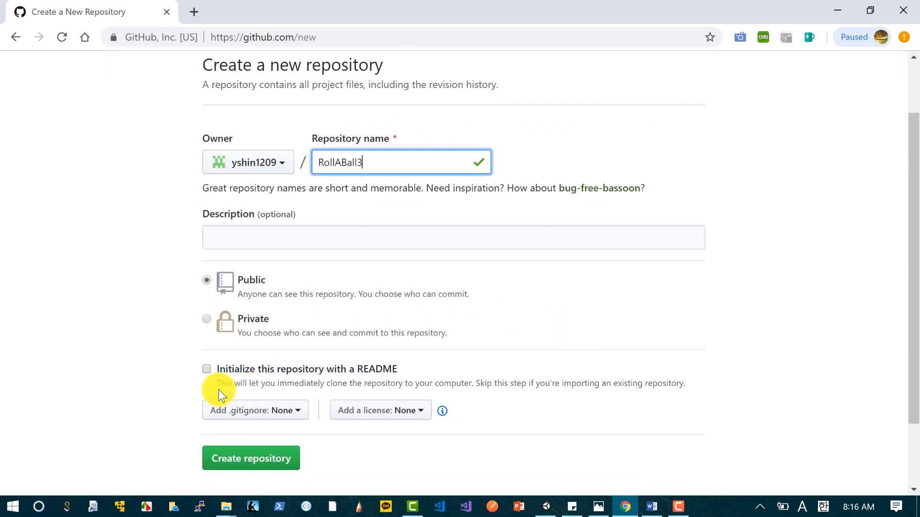
left_click(205, 369)
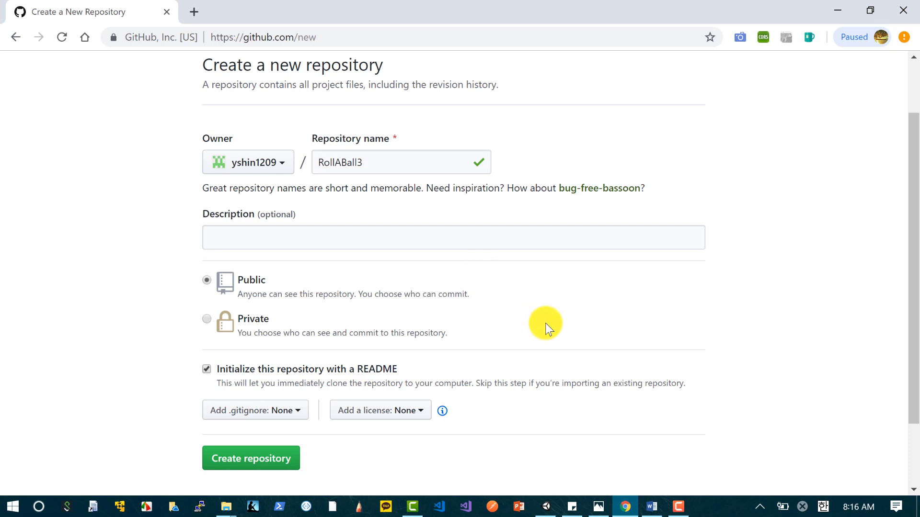
Step: Create the repository with the VisualStudio .gitignore template and the MIT License
left_click(296, 407)
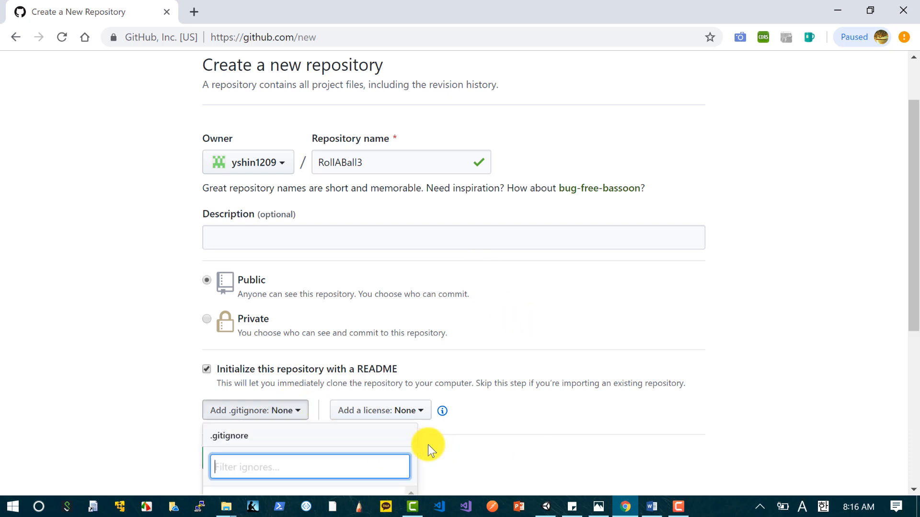
scroll(426, 444, "down", 1)
type("visual")
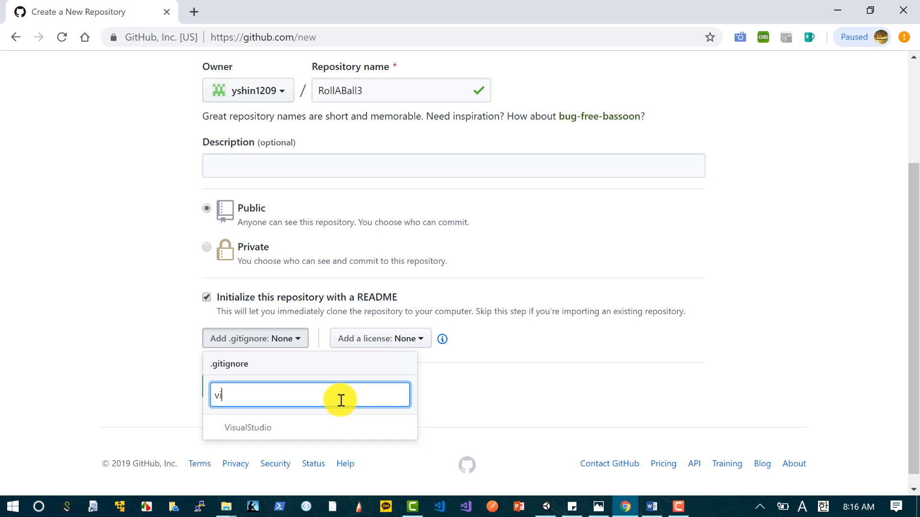
left_click(252, 424)
left_click(451, 339)
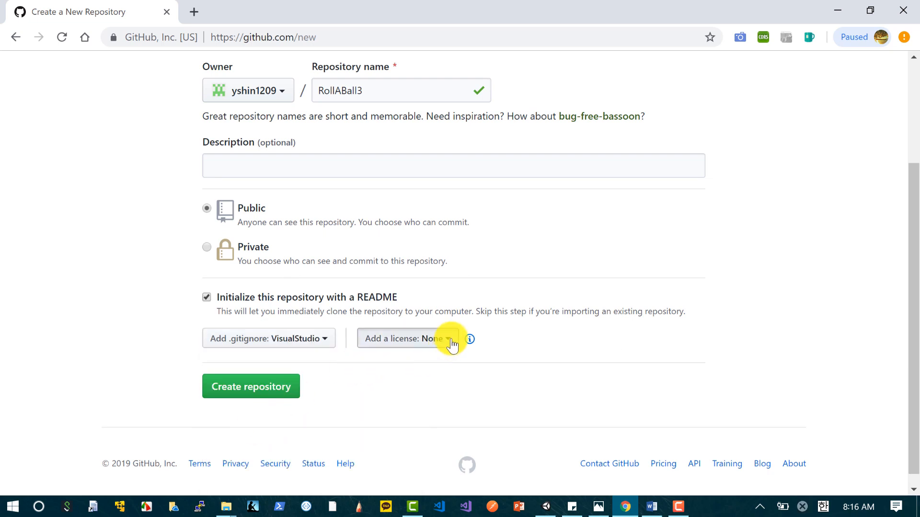
type("mit")
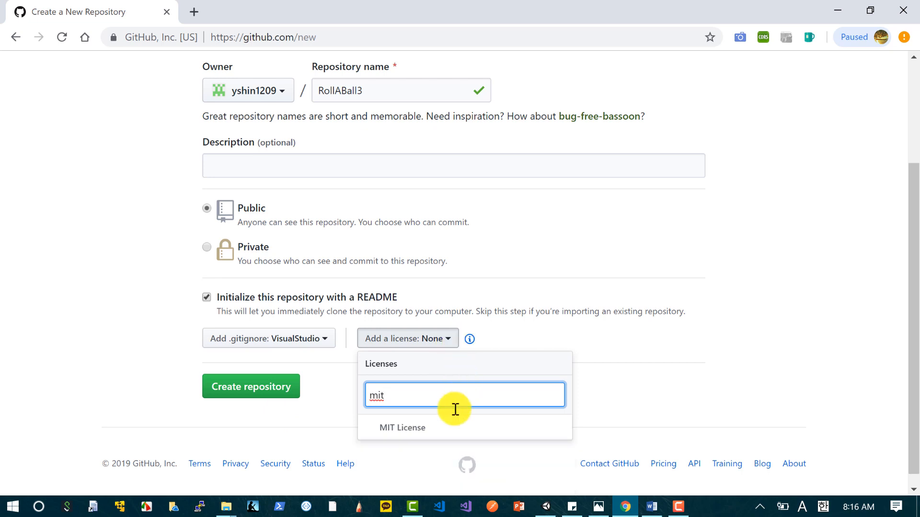
left_click(421, 434)
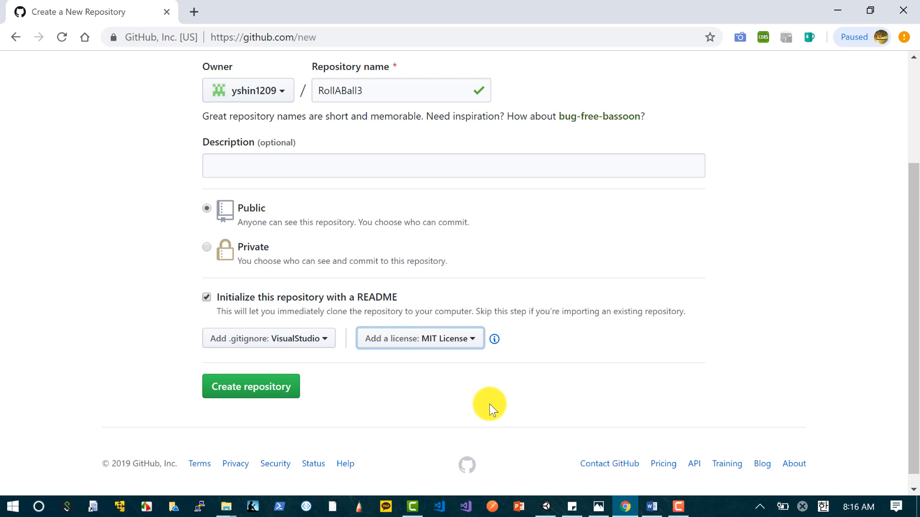
left_click(288, 398)
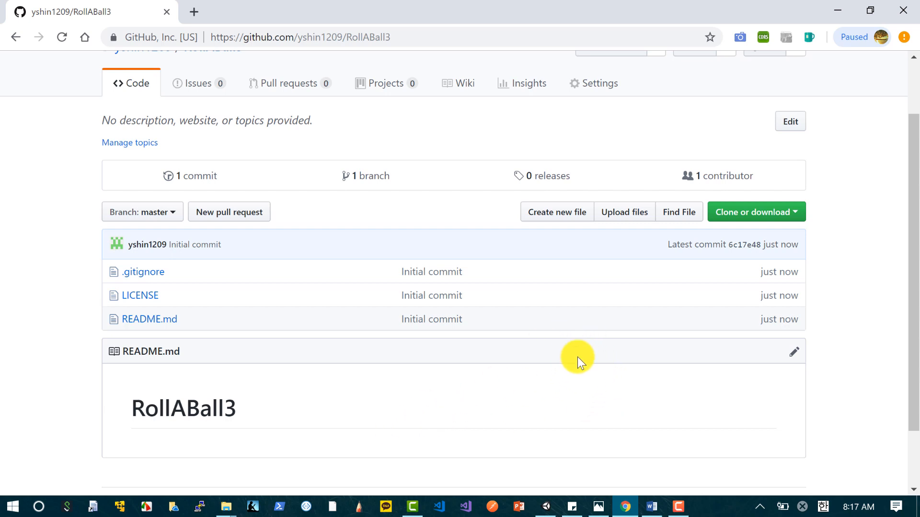
Step: Upload Build, TemplateData, index.html and web.config from the webdeploy2 folder to RollABall3 and commit them directly to master
left_click(627, 214)
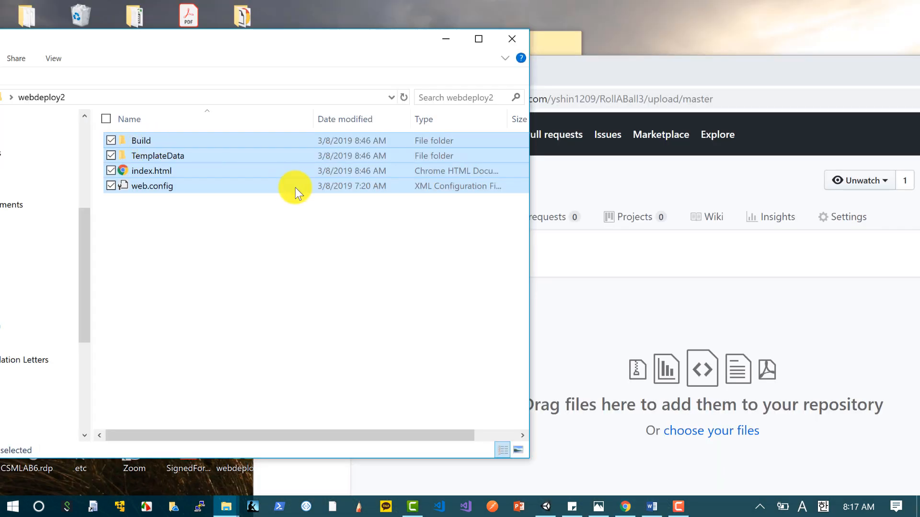
left_click_drag(295, 188, 601, 381)
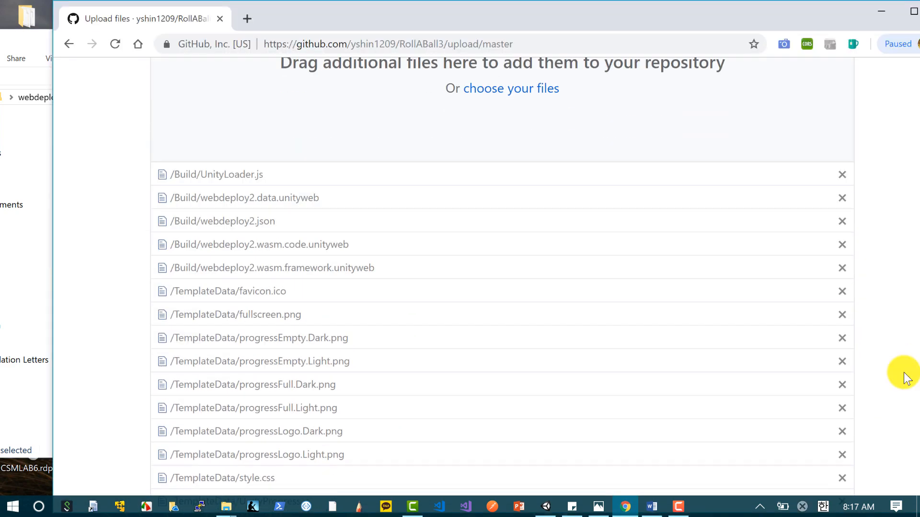
scroll(906, 377, "down", 6)
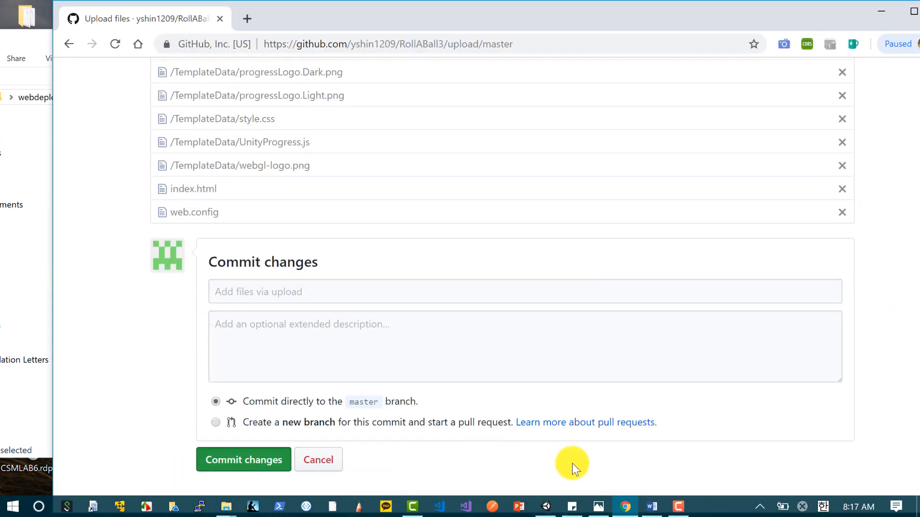
left_click(240, 463)
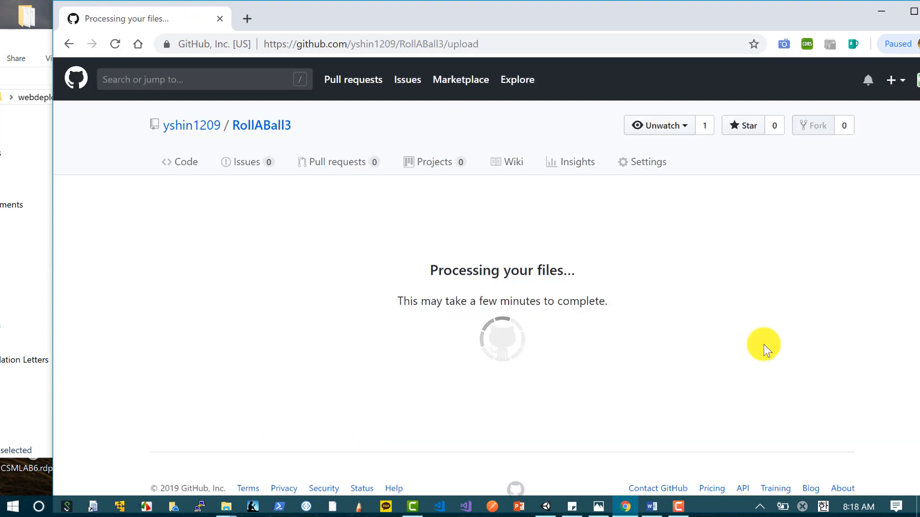
Step: Search the web for "github udacity" in a new browser tab and open the How to Use Git and GitHub course page
left_click(247, 18)
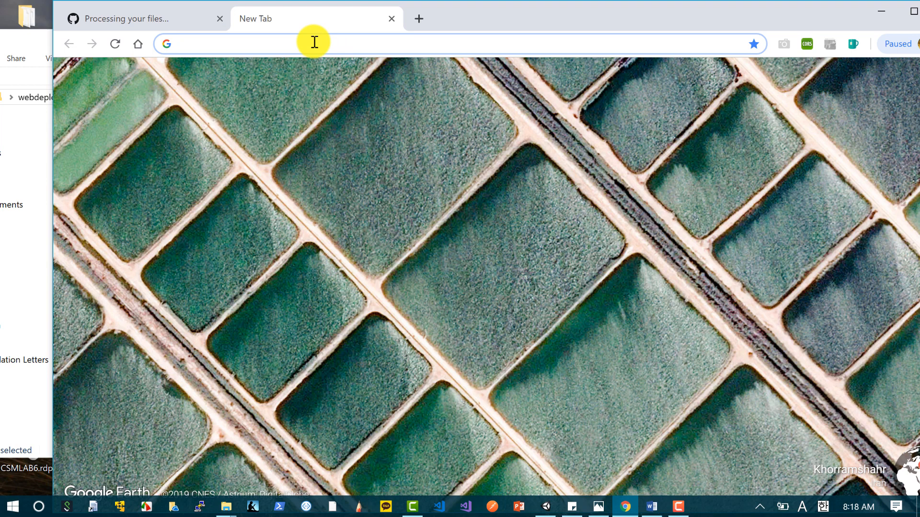
type("giu")
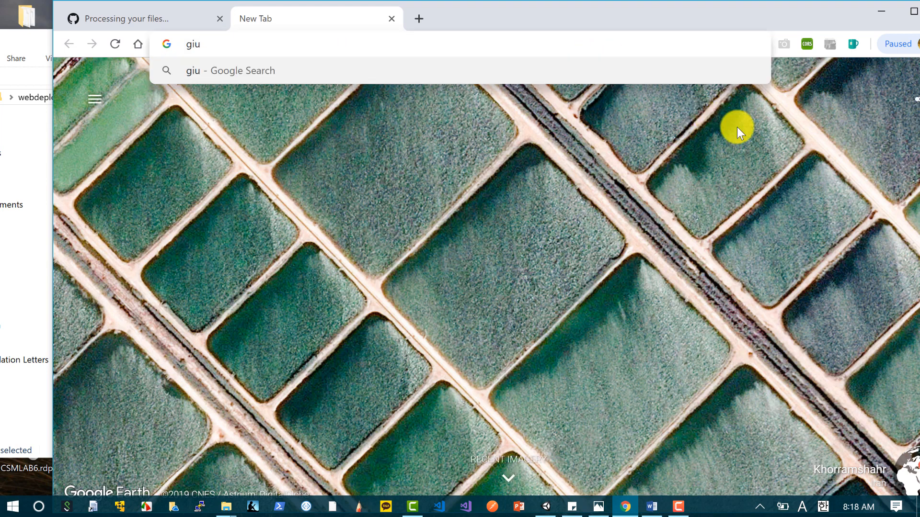
key("BackSpace")
type("thub uda")
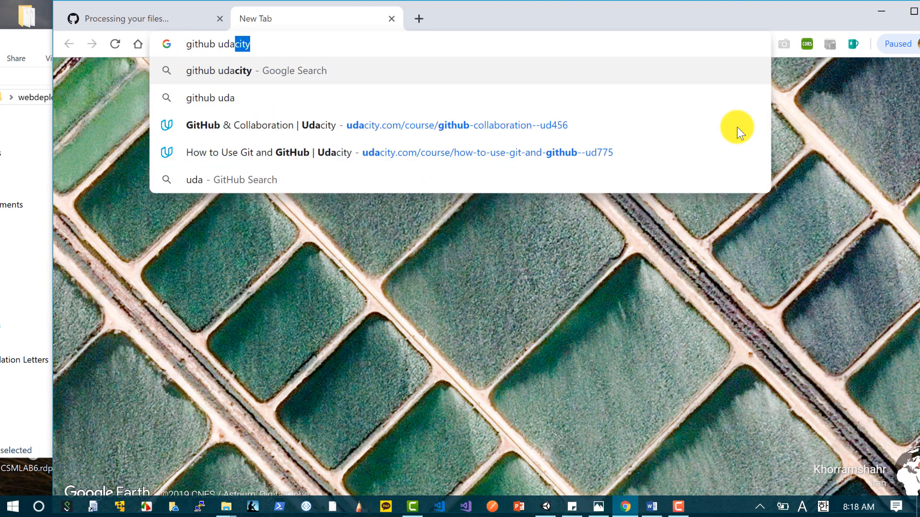
type("city")
key("Return")
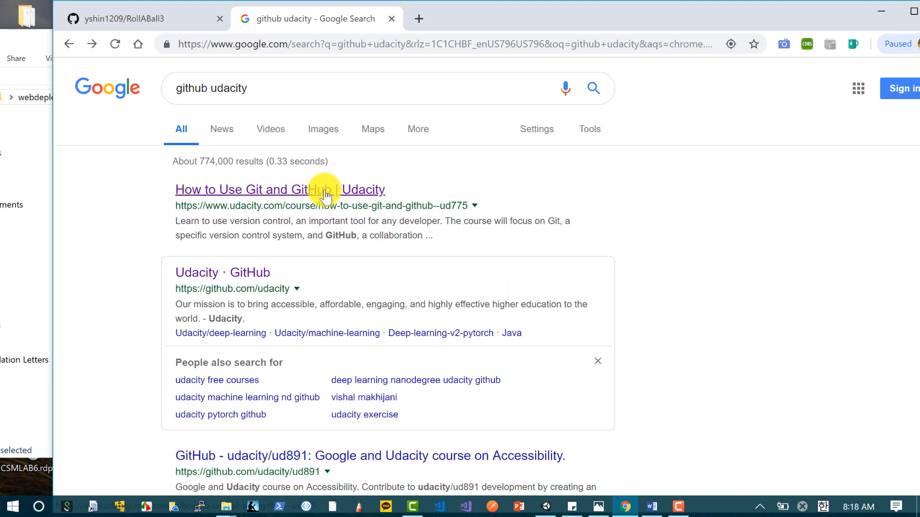
left_click(325, 193)
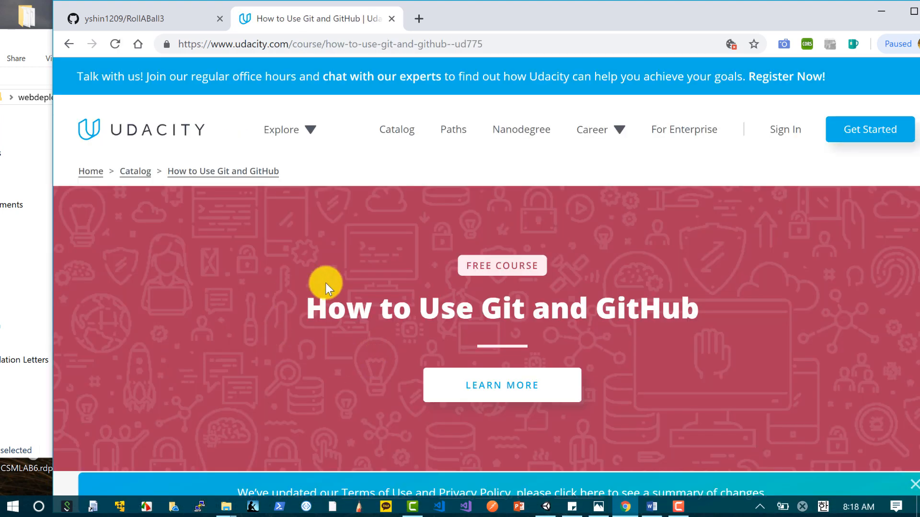
Step: Open the Azure Portal in a new browser tab and start a new Web App named rollaball3
left_click(421, 17)
type("al.azure.com/#create/hub")
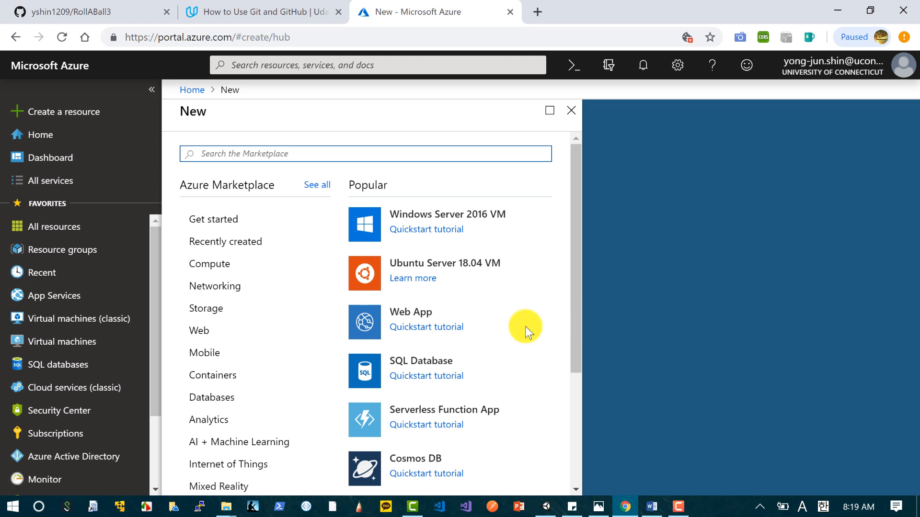
left_click(394, 314)
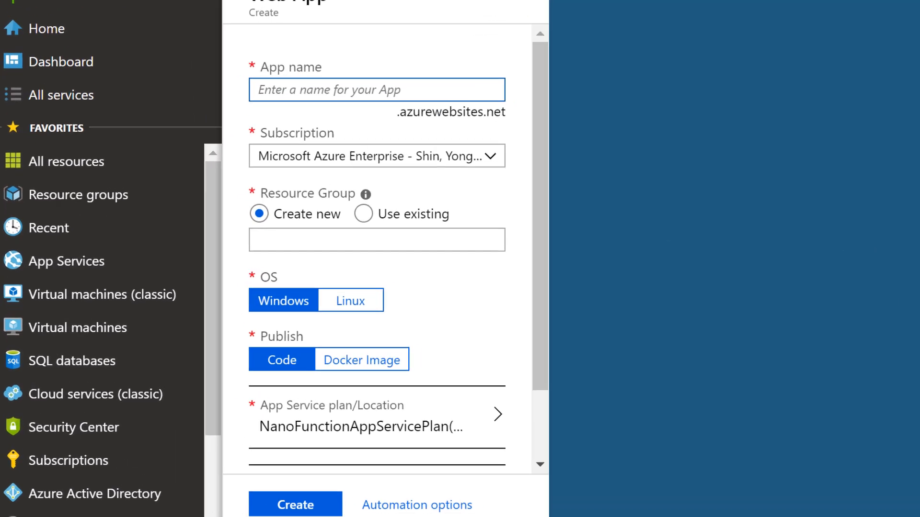
type("ro")
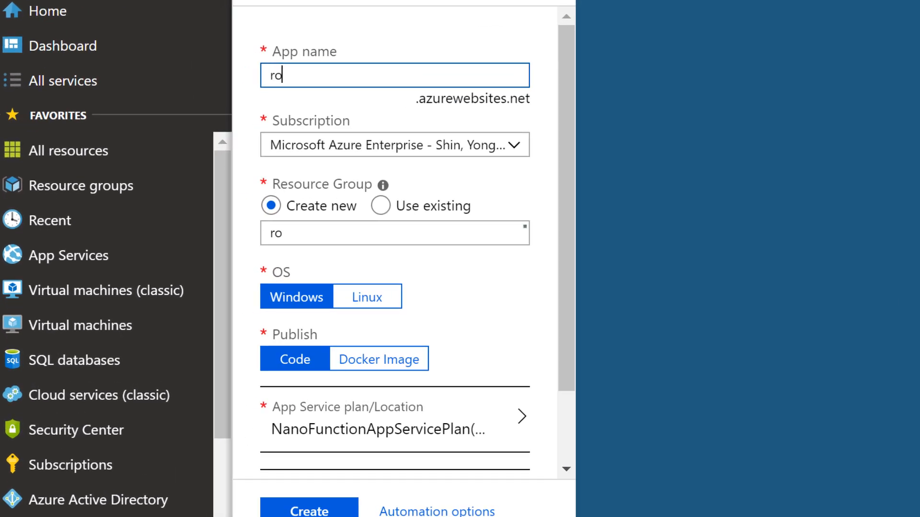
type("o")
key("BackSpace")
type("llaball3")
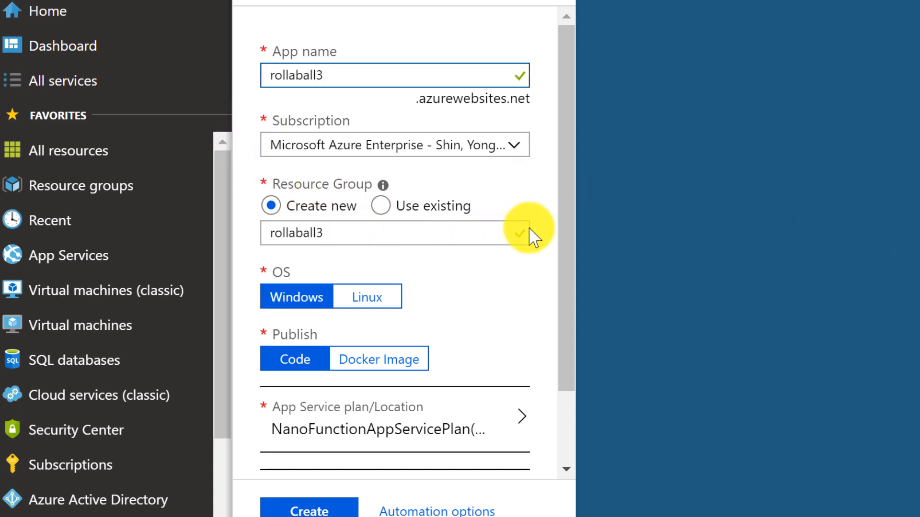
Step: Assign the web app to the existing resource group test and create it
left_click(380, 205)
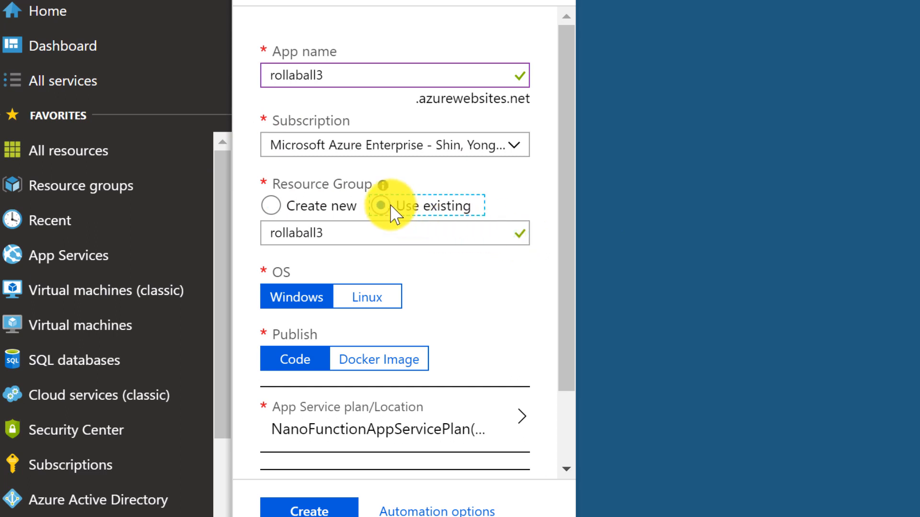
left_click(499, 234)
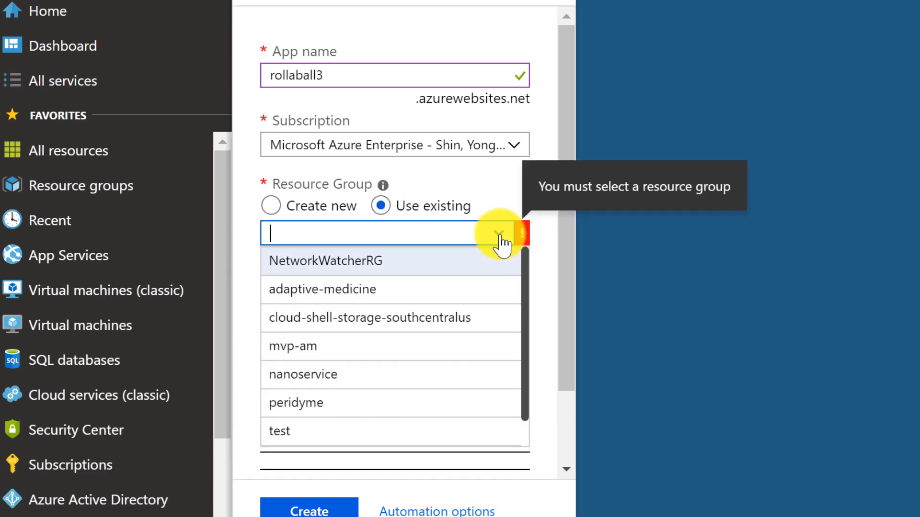
left_click(335, 431)
scroll(534, 335, "down", 2)
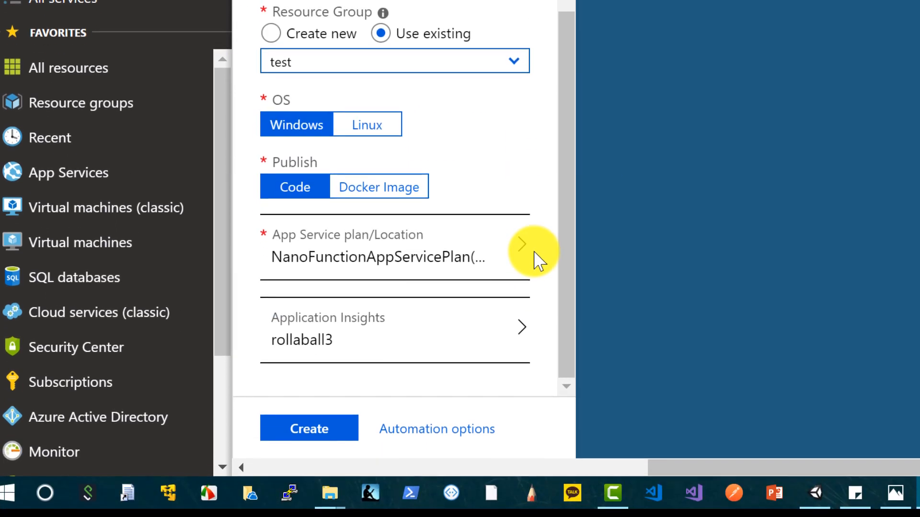
left_click(317, 428)
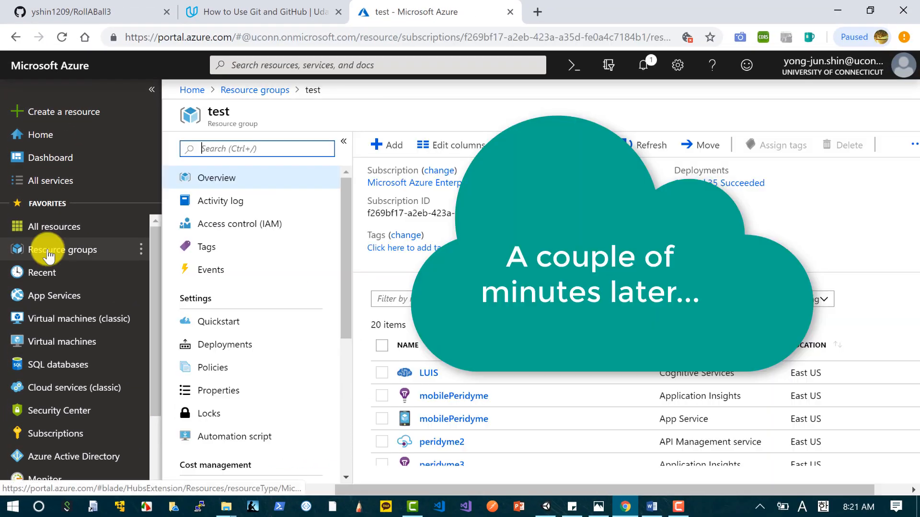
Step: Open the Deployment Center of the rollaball3 App Service in the test resource group
left_click(43, 228)
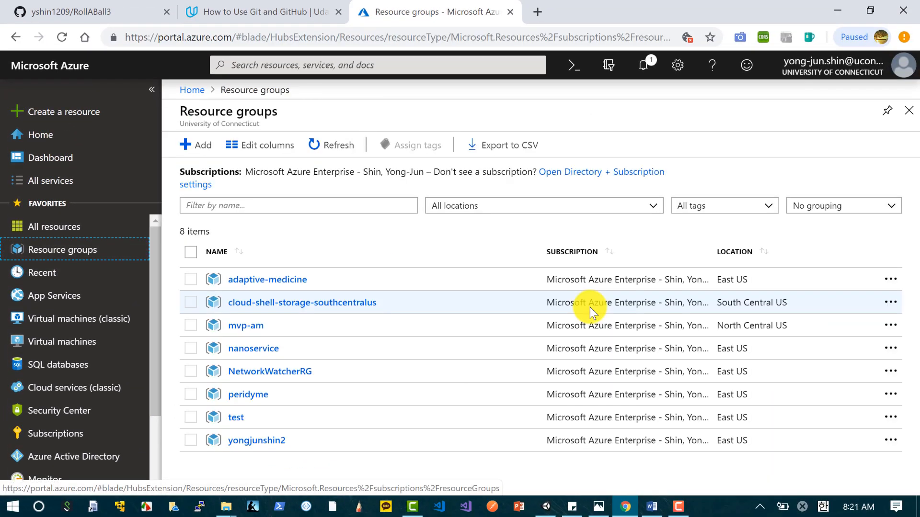
left_click(235, 419)
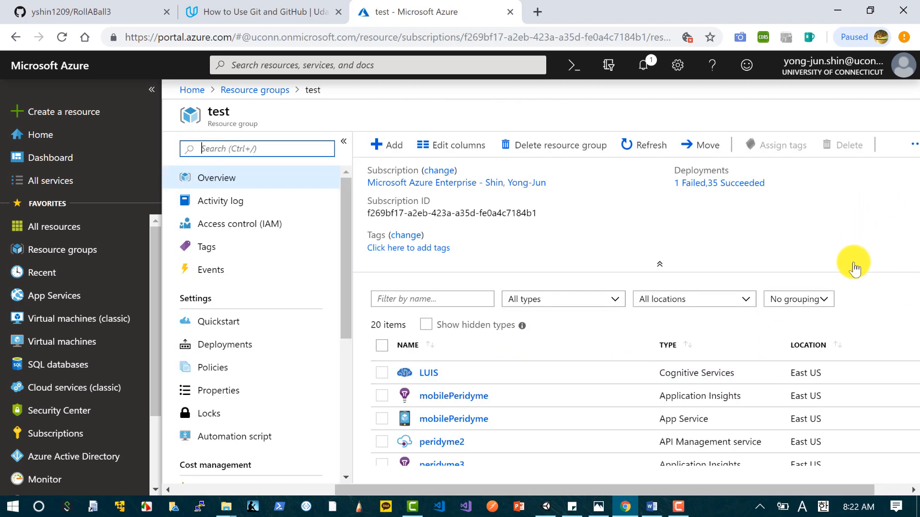
scroll(883, 366, "down", 5)
scroll(884, 366, "down", 1)
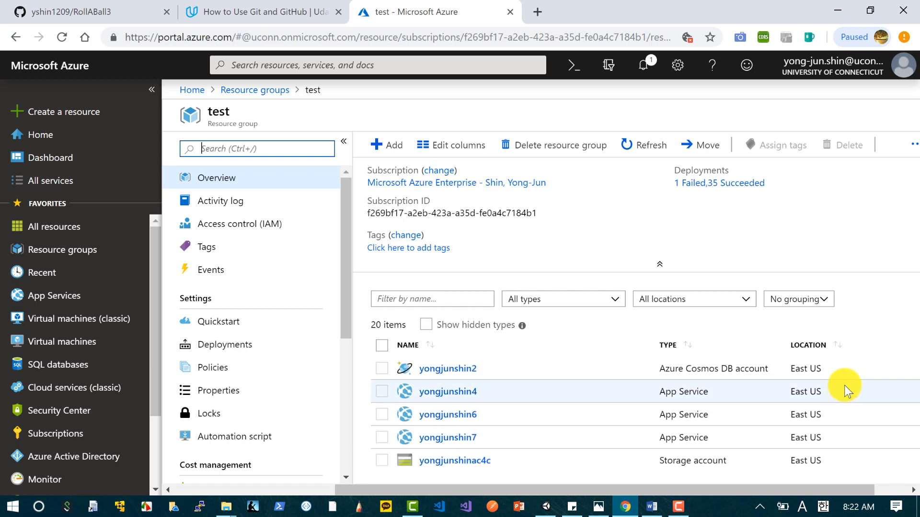
scroll(844, 385, "up", 1)
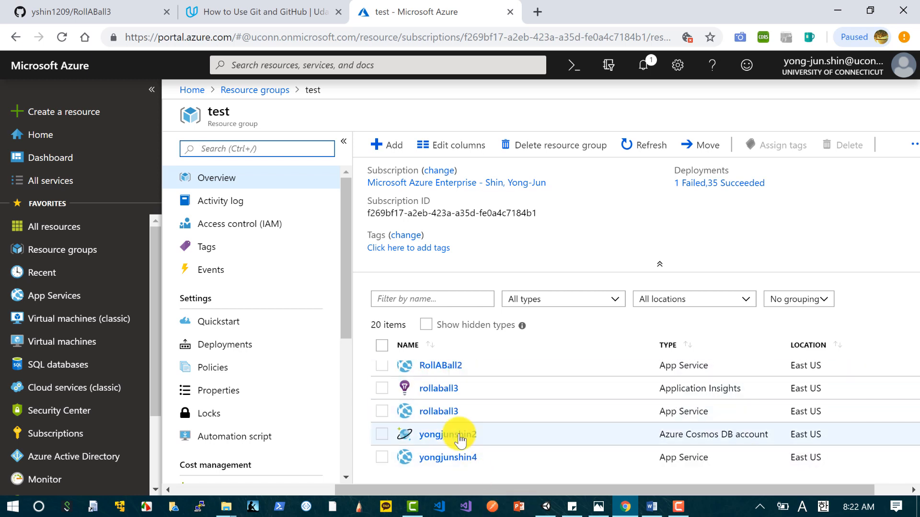
left_click(438, 412)
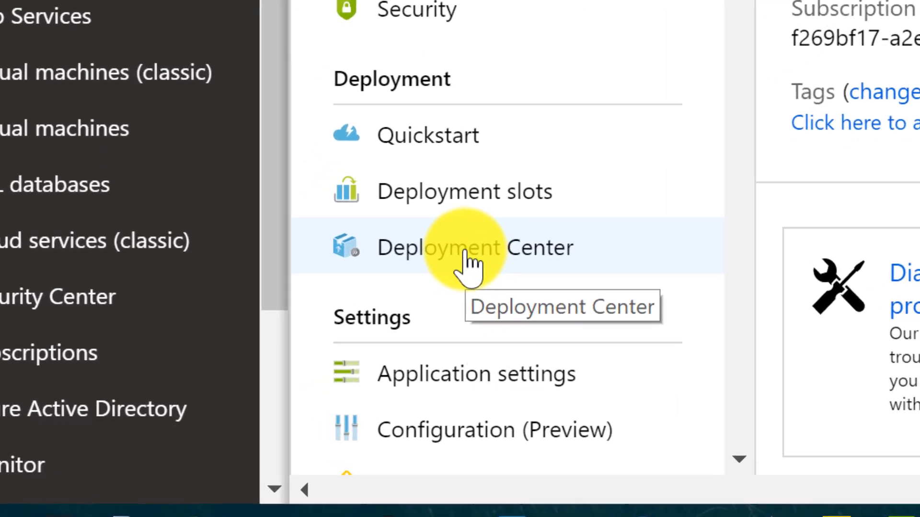
left_click(474, 246)
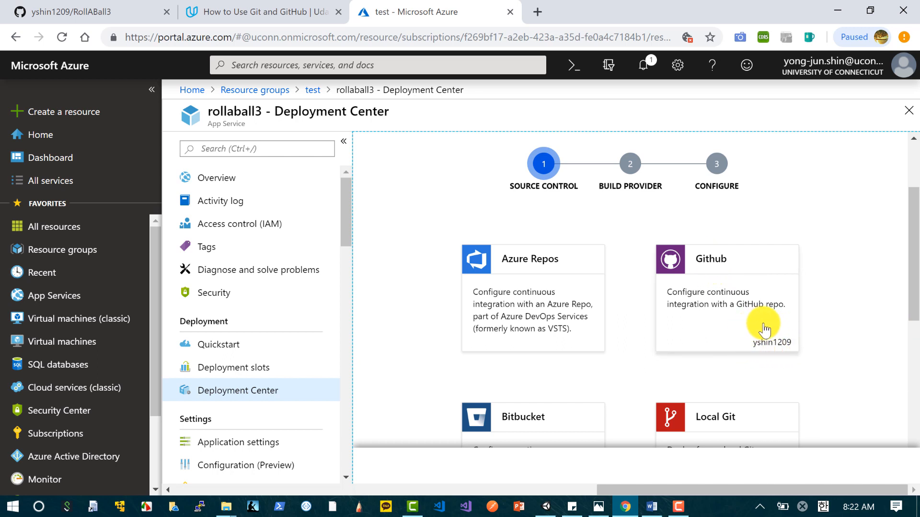
Step: Choose GitHub as the source control and the App Service Kudu build server as the build provider
left_click(795, 341)
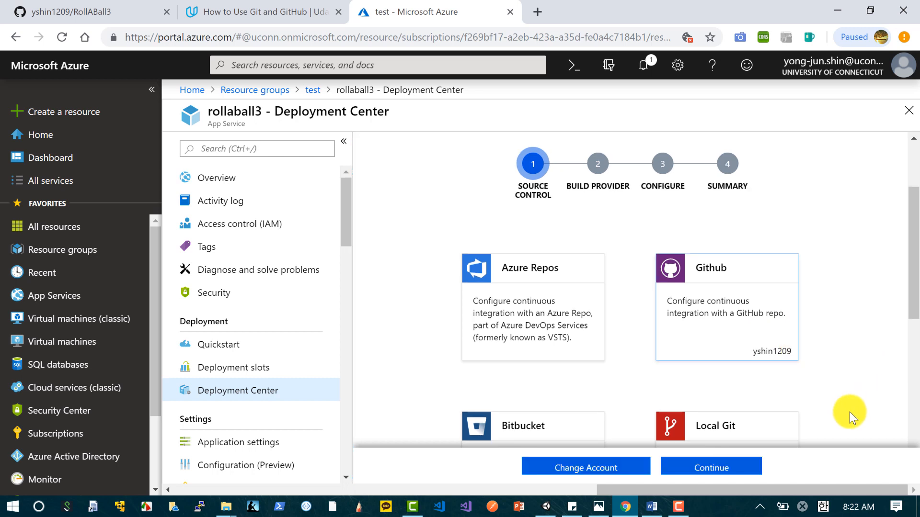
left_click(716, 467)
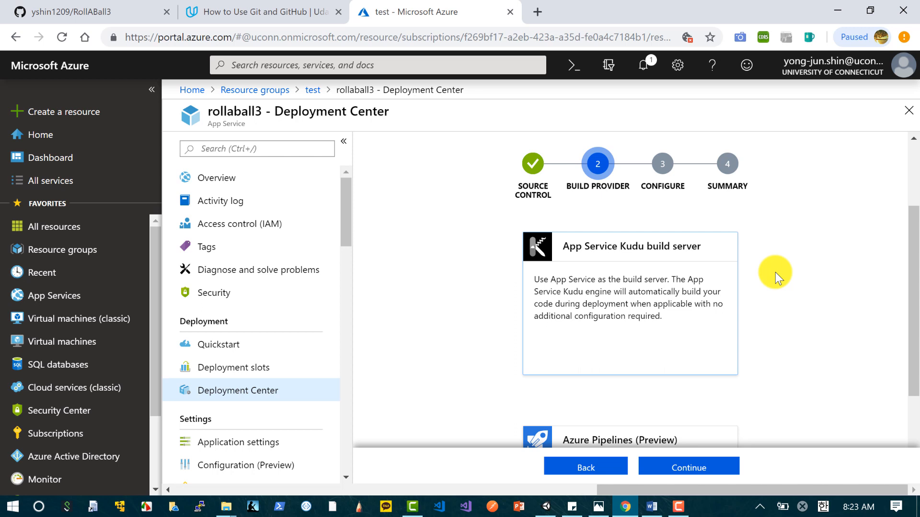
scroll(885, 304, "down", 3)
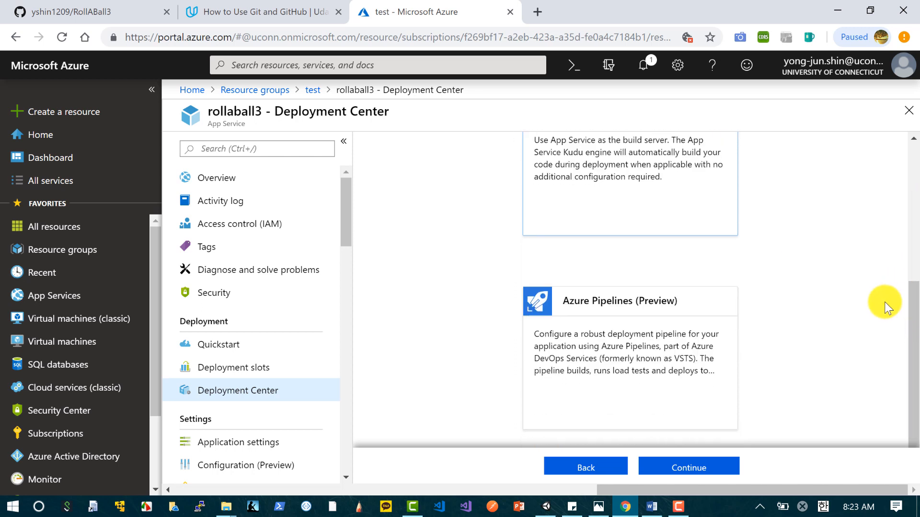
scroll(885, 304, "up", 2)
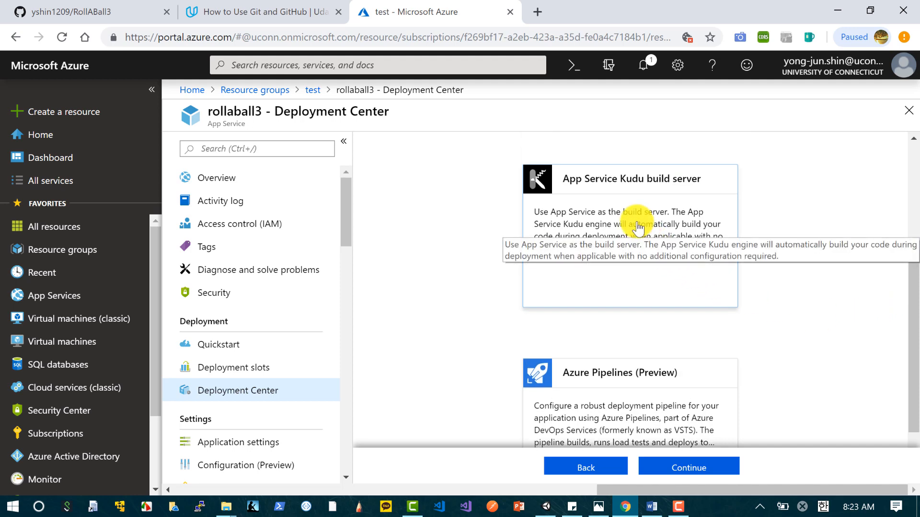
left_click(719, 467)
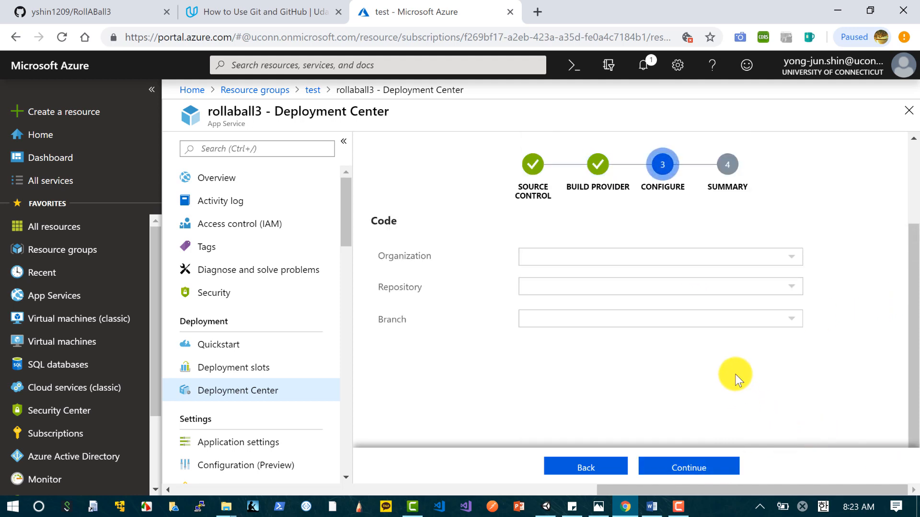
Step: Set the code source to the GitHub account's RollABall3 repository on the master branch and finish the deployment setup
left_click(793, 261)
left_click(657, 278)
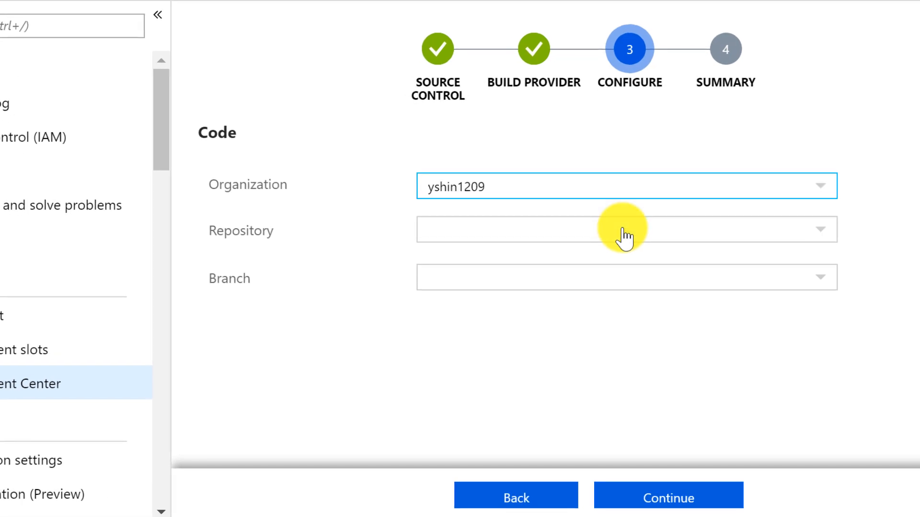
left_click(625, 235)
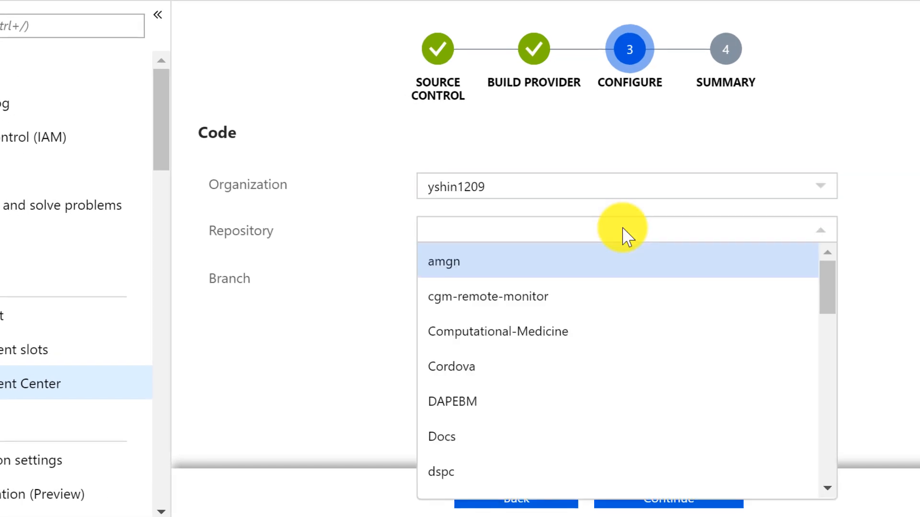
scroll(665, 331, "down", 10)
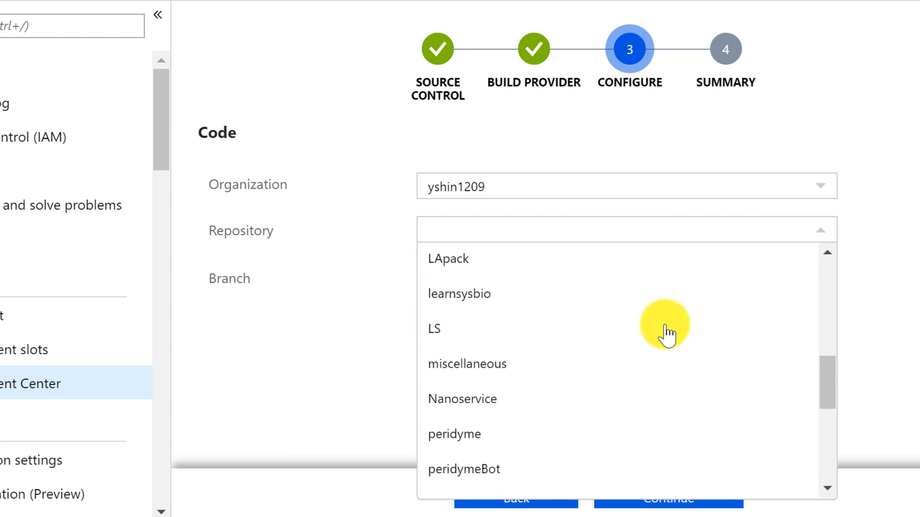
scroll(665, 330, "down", 8)
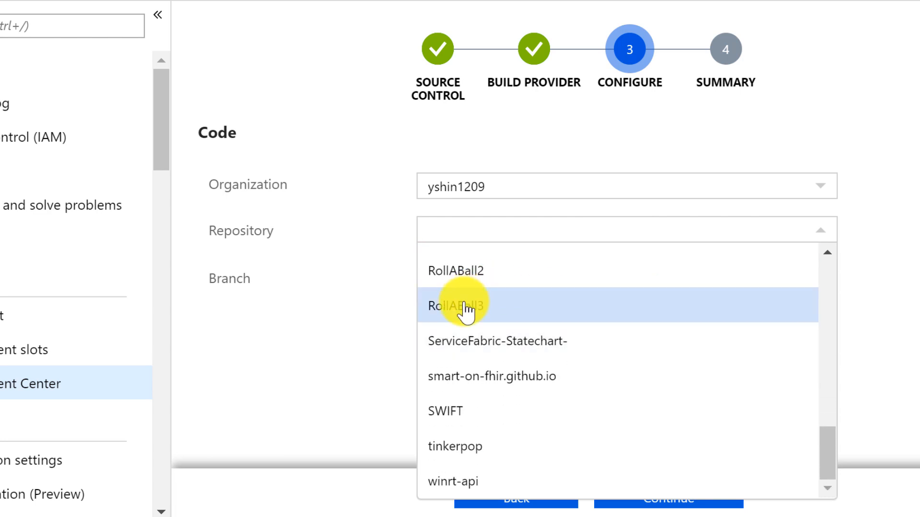
left_click(464, 314)
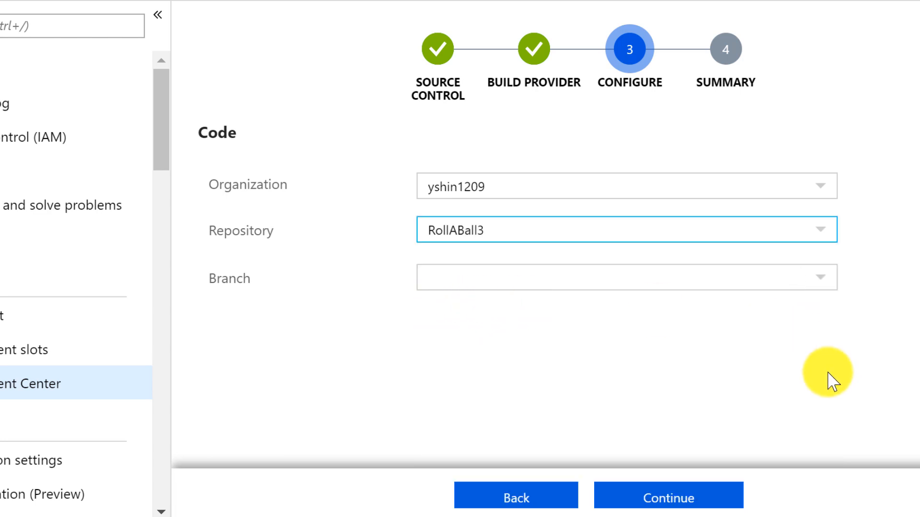
left_click(825, 291)
left_click(764, 320)
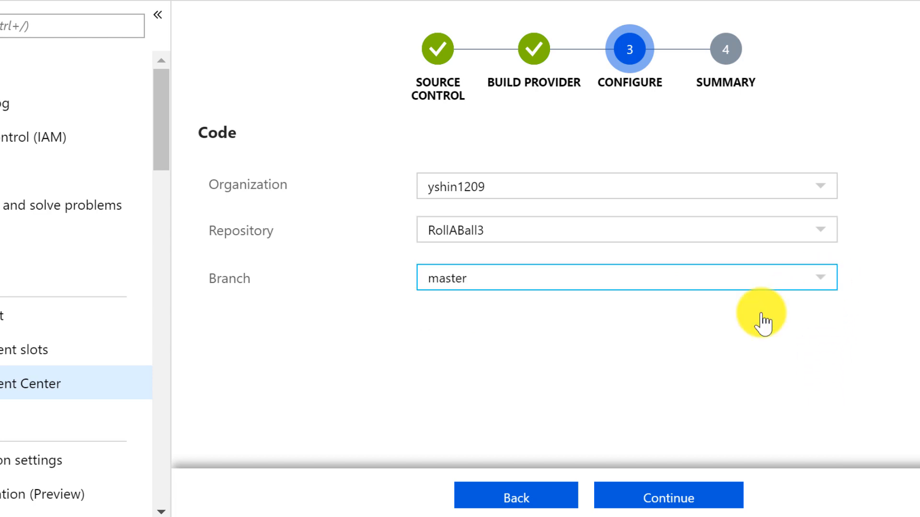
left_click(724, 501)
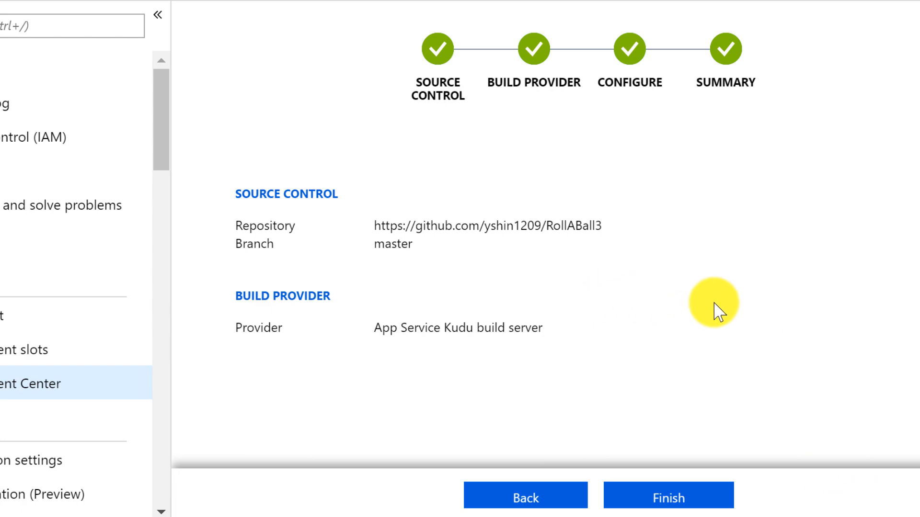
left_click(709, 498)
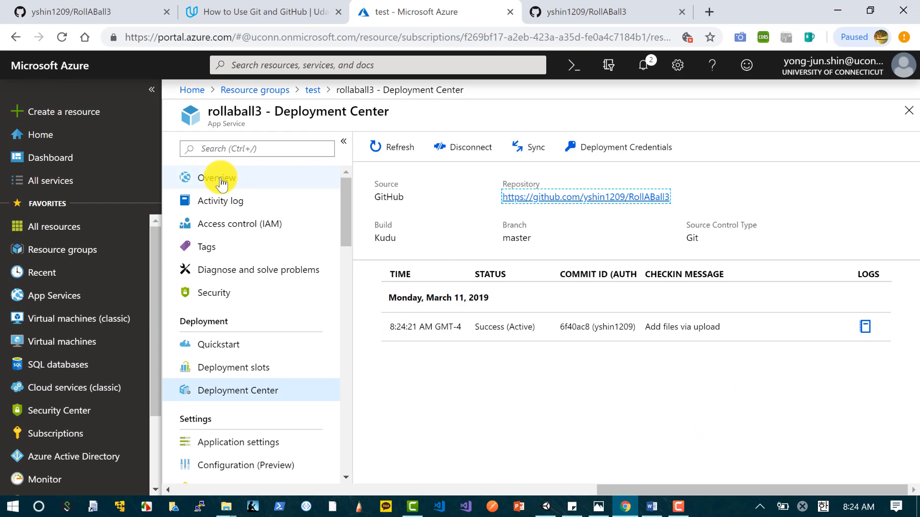
Step: Open the rollaball3 site from the app's overview and try out the Roll a Ball game in full screen
left_click(215, 176)
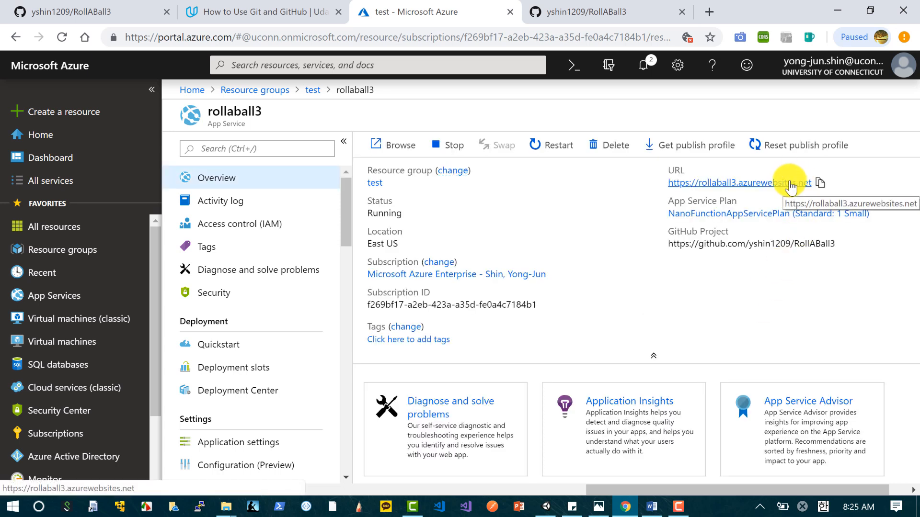
left_click(791, 185)
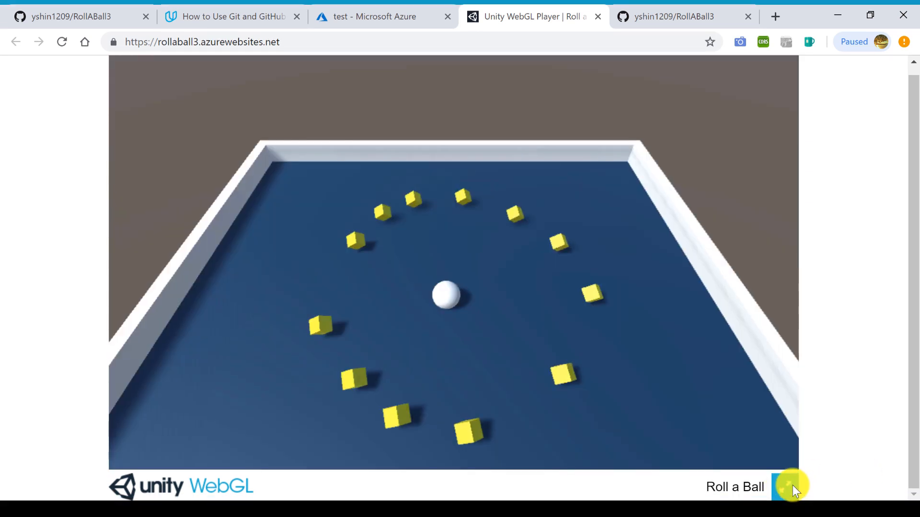
left_click(793, 485)
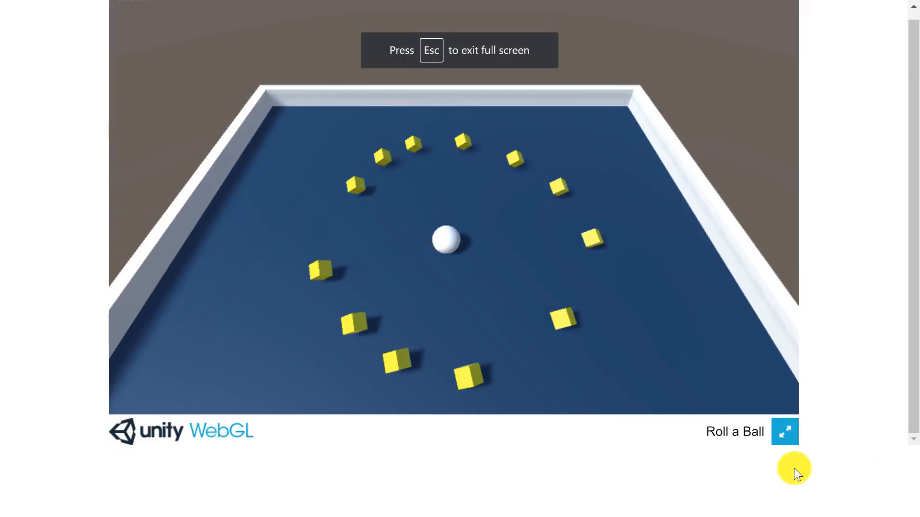
key("Up")
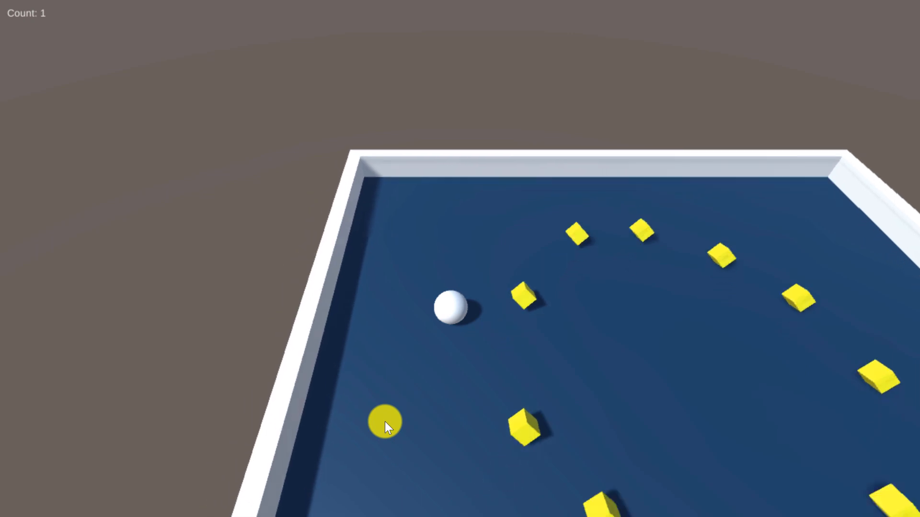
Step: Roll the ball toward the near corner of the board to collect yellow cubes, and leave full screen
key("Down")
key("Right")
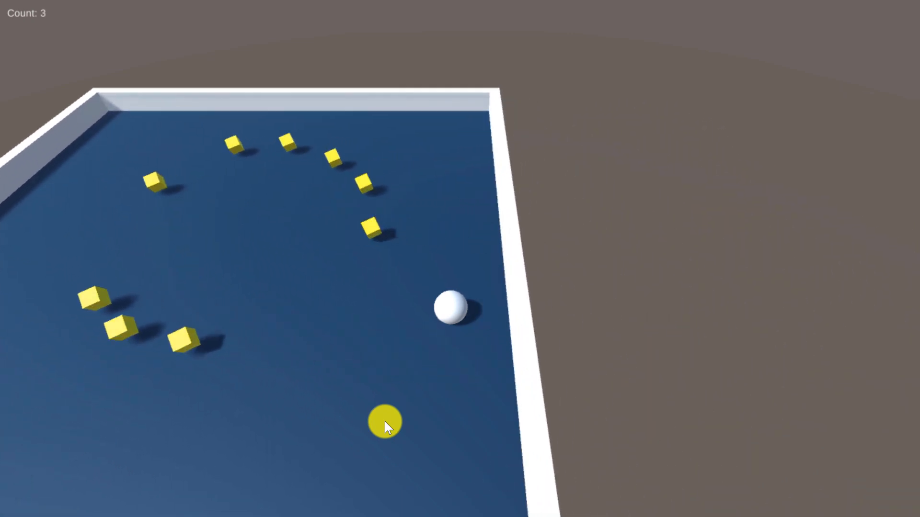
key("Escape")
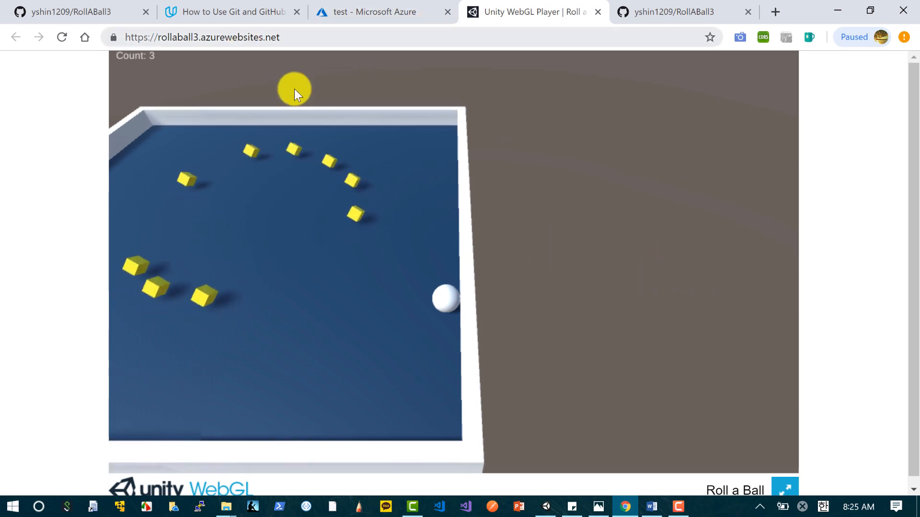
Step: Review the RollABall3 repository's files on GitHub alongside the rollaball3 App Service overview and the deployed game page
left_click(65, 7)
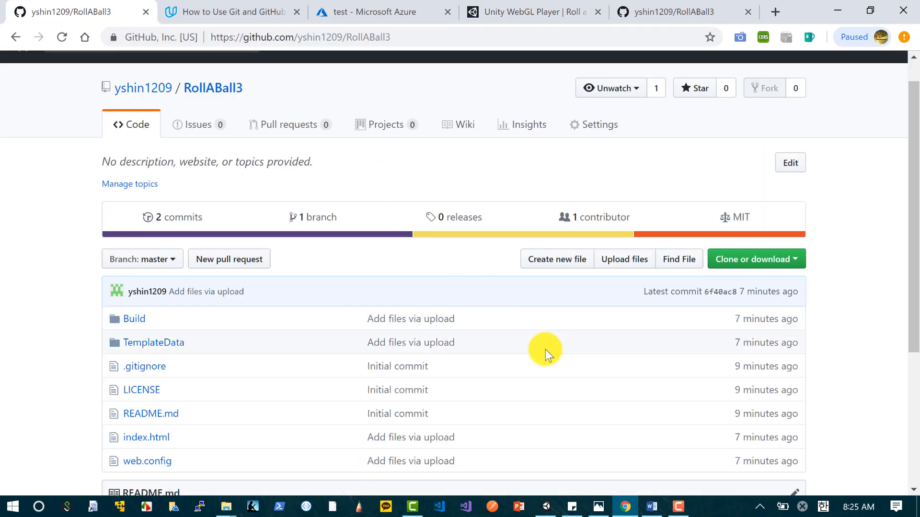
scroll(176, 283, "down", 2)
scroll(263, 361, "down", 2)
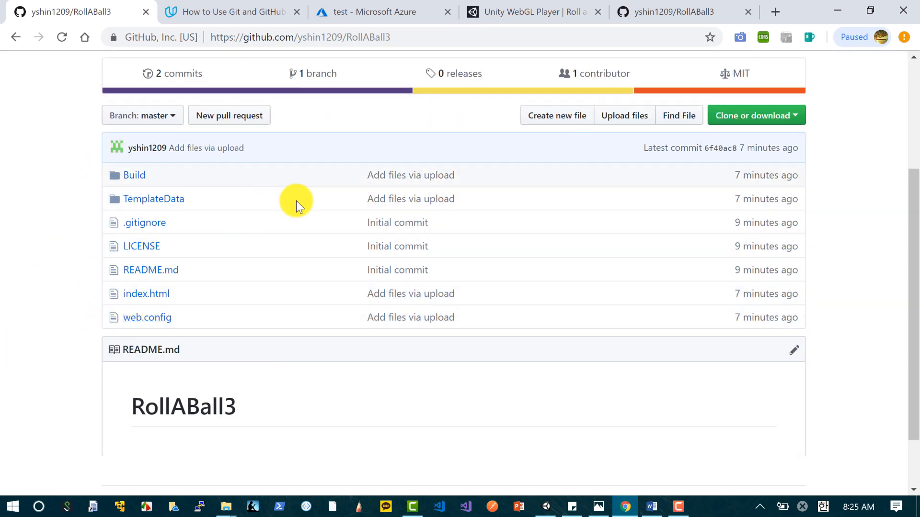
key("ctrl+3")
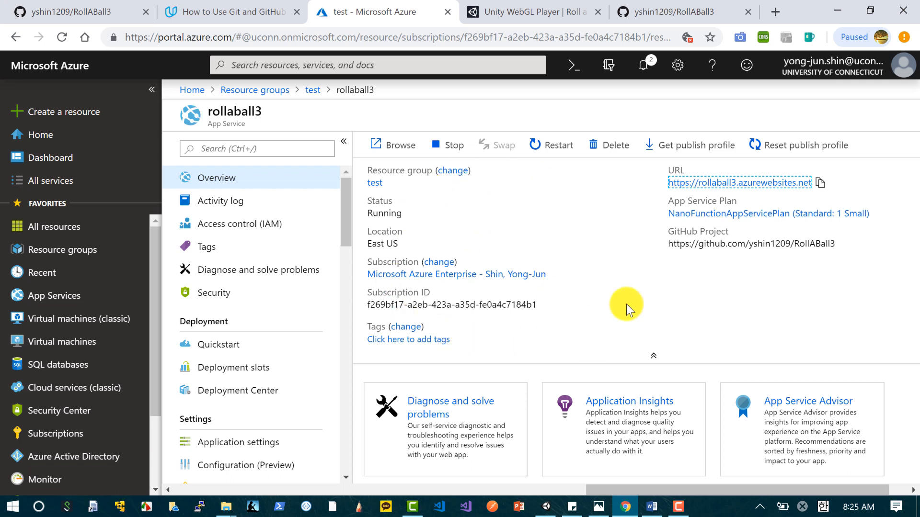
key("ctrl+4")
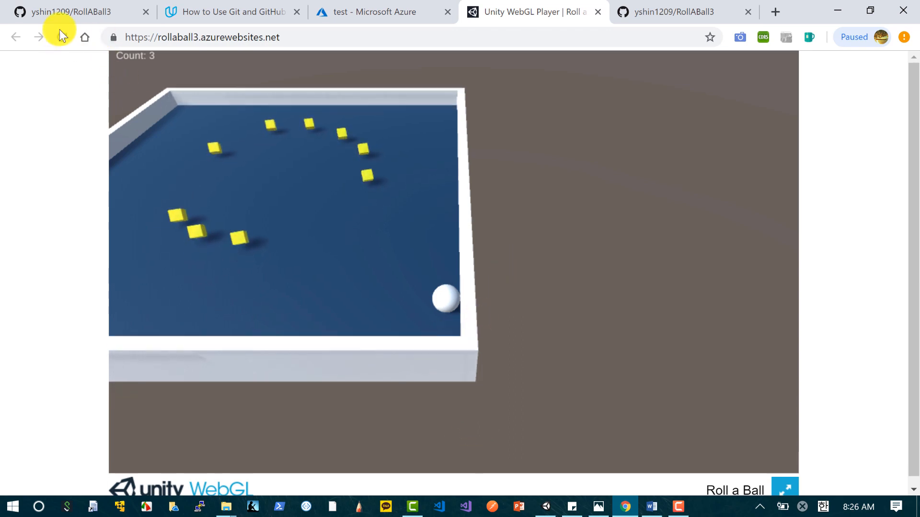
left_click(71, 11)
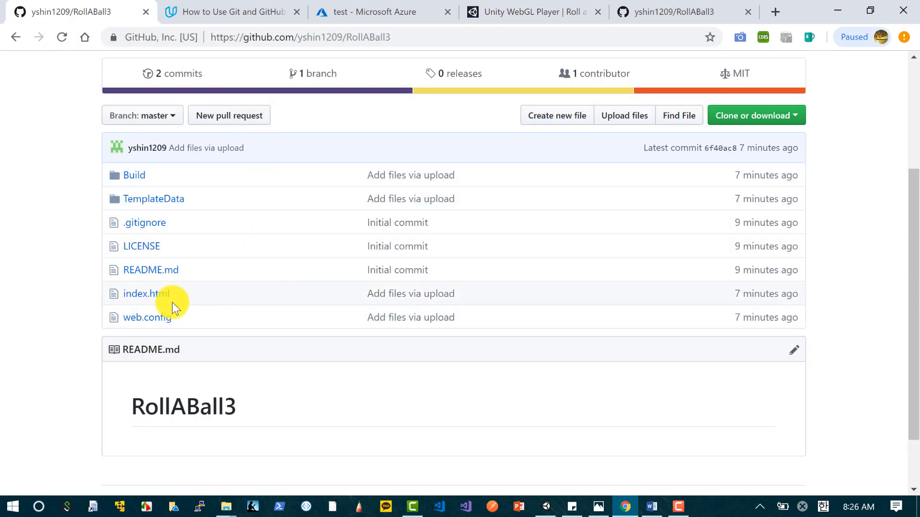